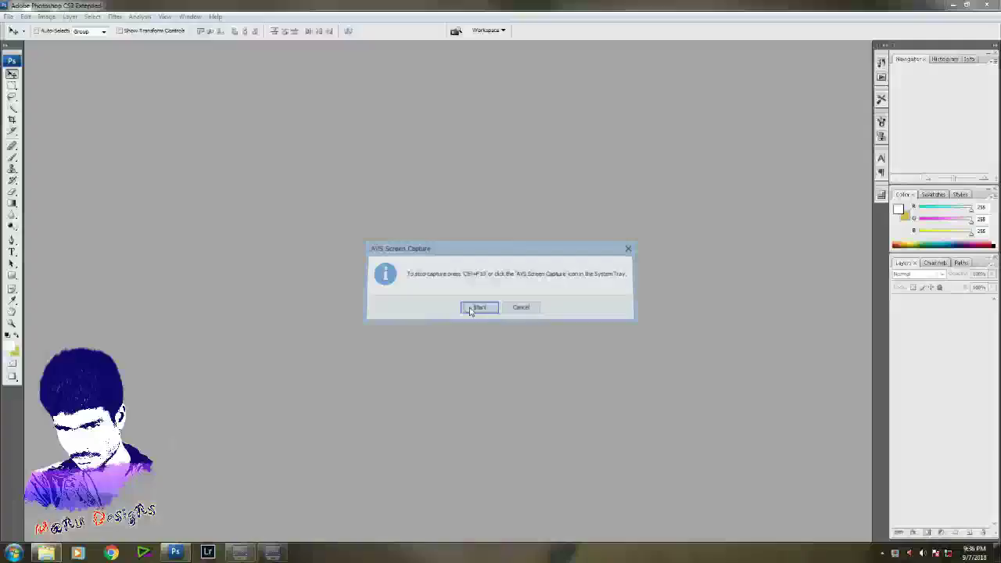
# - Drag adult-attractive-beautiful-415829.jpg from The Nun folder into Photoshop to open it
pyautogui.click(469, 310)
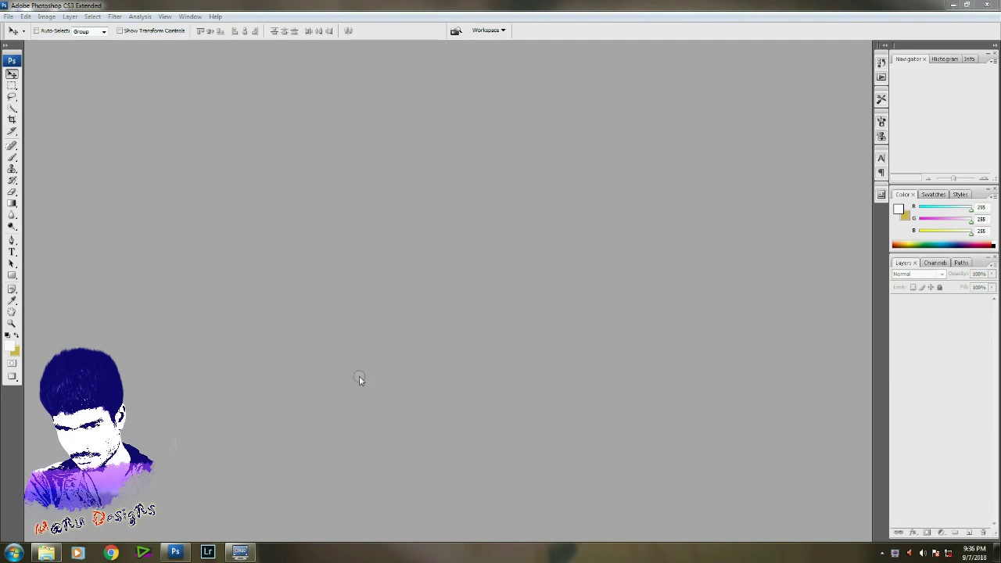
pyautogui.click(43, 553)
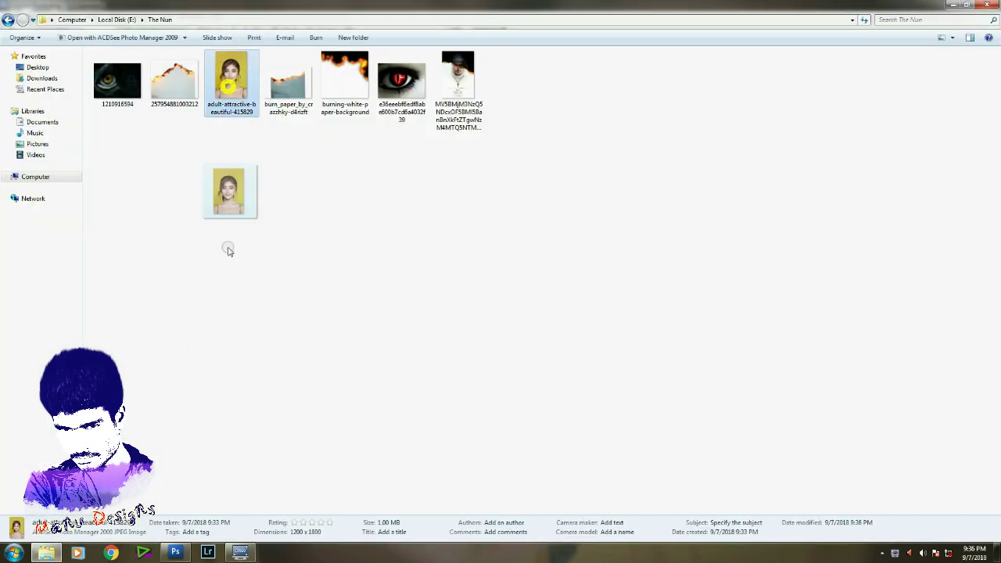
pyautogui.moveTo(230, 90); pyautogui.dragTo(325, 442)
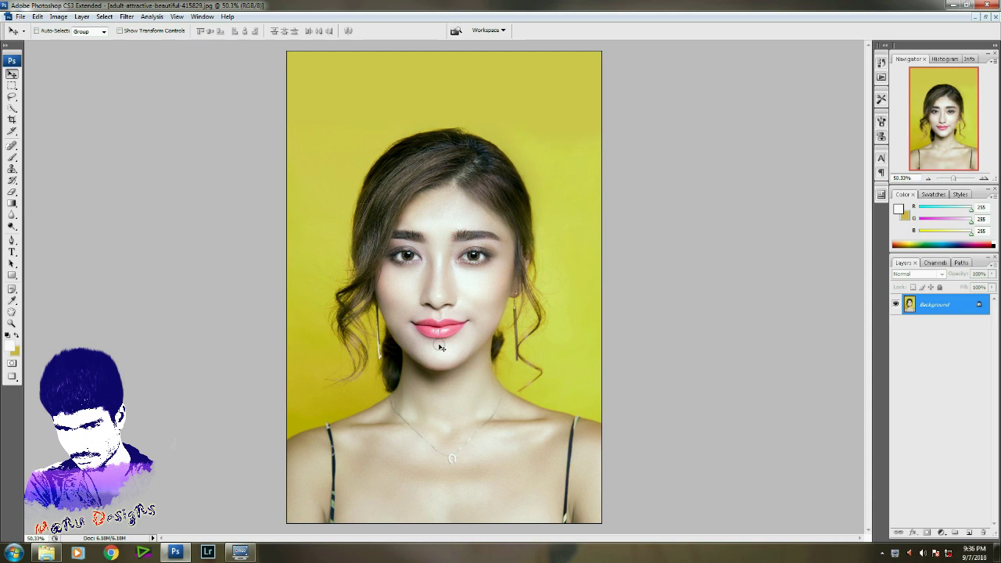
# - Lasso a diagonal selection cutting across the face
pyautogui.press('l')
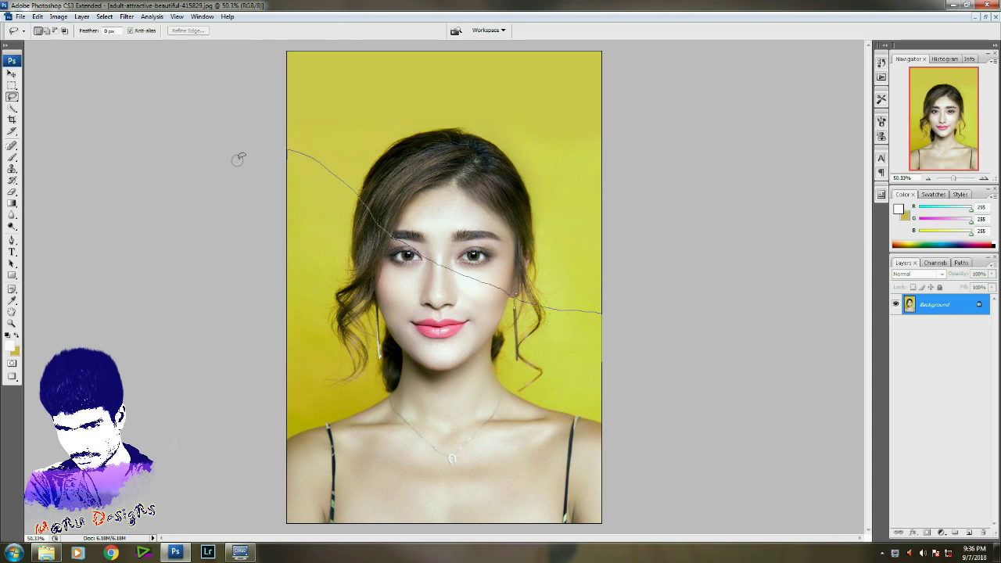
pyautogui.moveTo(687, 326); pyautogui.dragTo(594, 259)
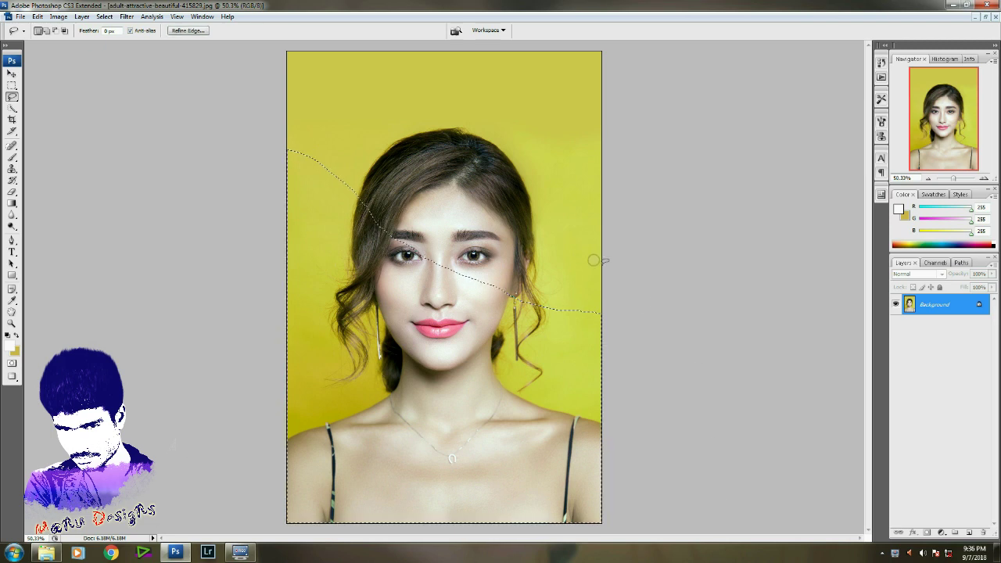
pyautogui.press('z')
pyautogui.hotkey('ctrl', '+')
pyautogui.hotkey('ctrl', '-')
# - Feather the selection, copy it to a new Layer 1, and select the Background layer
pyautogui.hotkey('ctrl', 'alt', 'd')
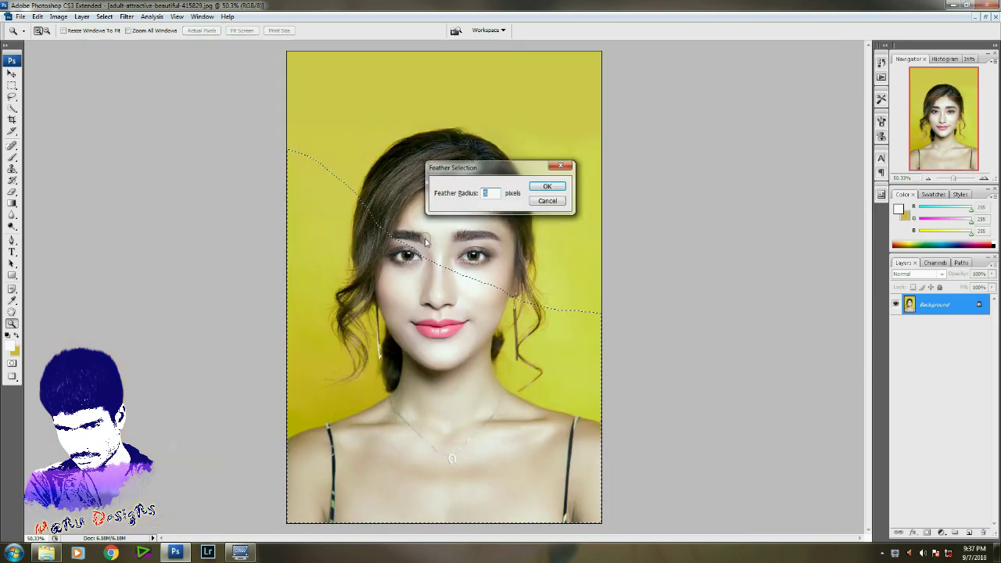
pyautogui.press('Return')
pyautogui.hotkey('ctrl', 'j')
pyautogui.click(945, 331)
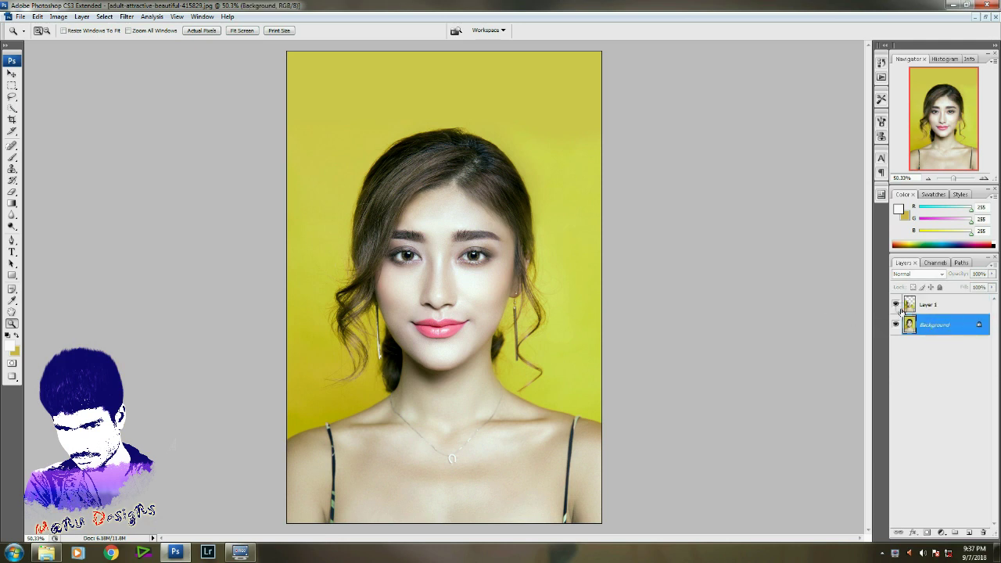
# - Launch Nik Color Efex Pro 4 from the Filter menu on the Background layer
pyautogui.press('v')
pyautogui.click(126, 16)
pyautogui.moveTo(146, 265)
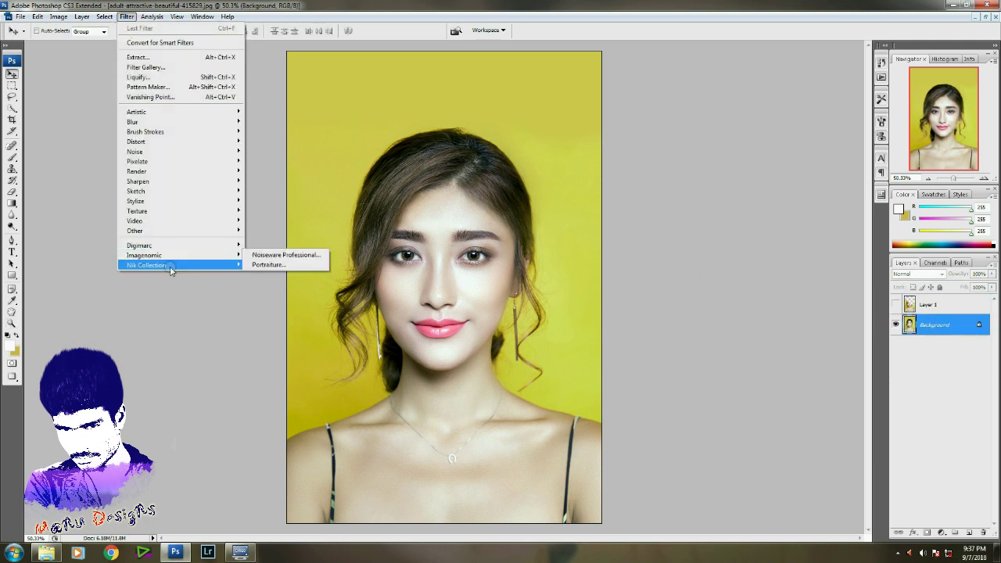
pyautogui.click(282, 277)
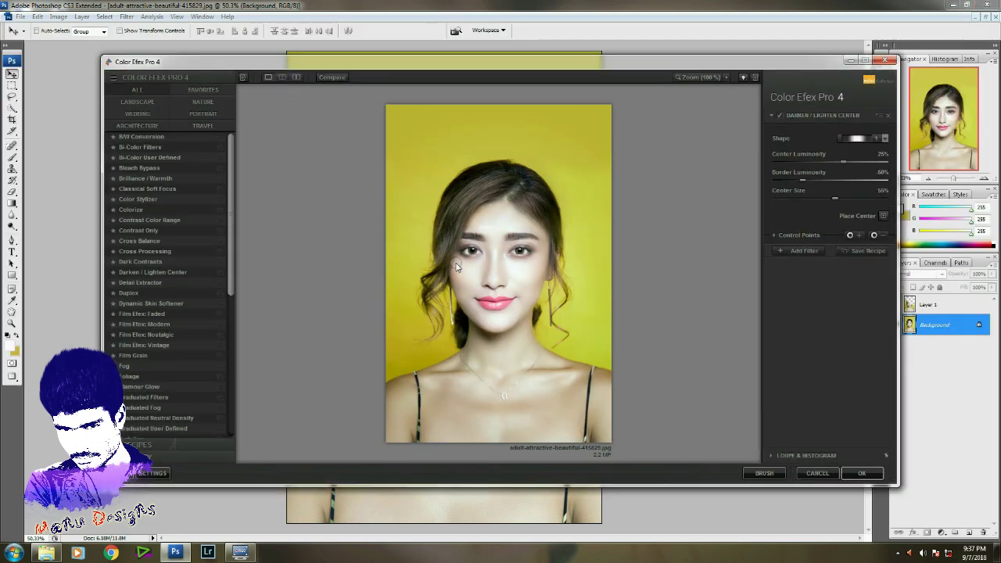
# - Preview filters from Dark Contrasts through the Film Efex looks to Graduated Fog
pyautogui.click(150, 262)
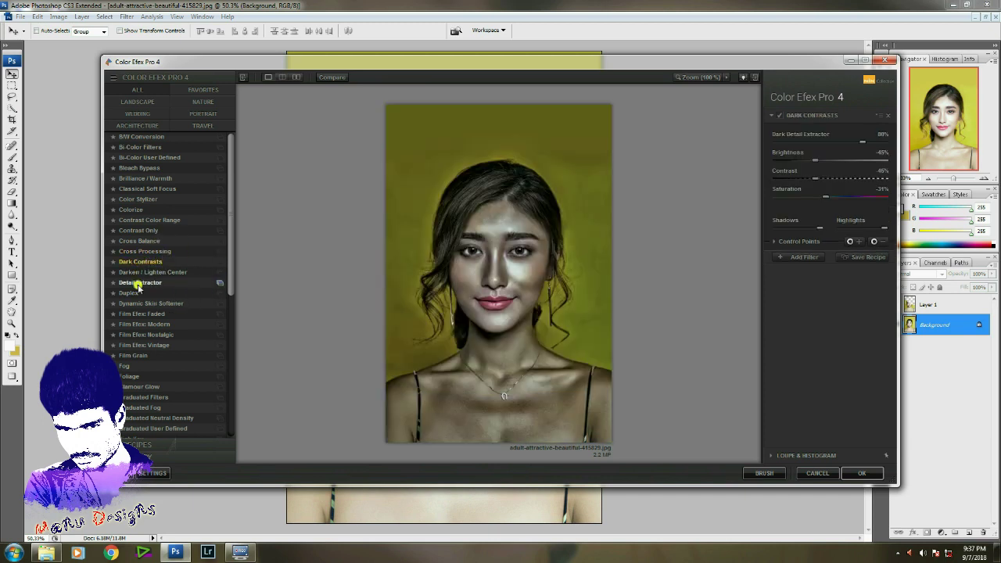
pyautogui.click(139, 283)
pyautogui.click(147, 302)
pyautogui.click(149, 313)
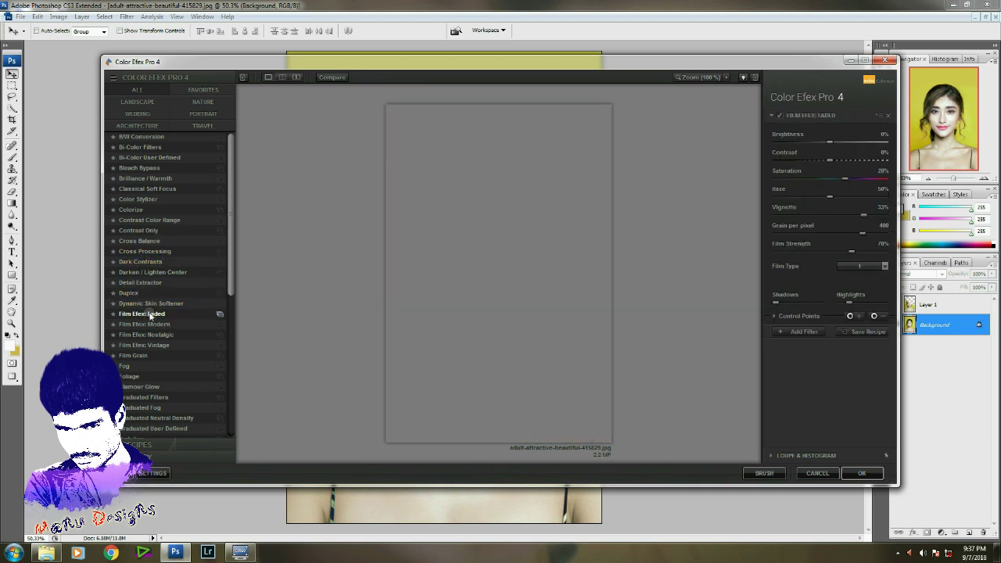
pyautogui.click(147, 324)
pyautogui.click(148, 335)
pyautogui.click(148, 345)
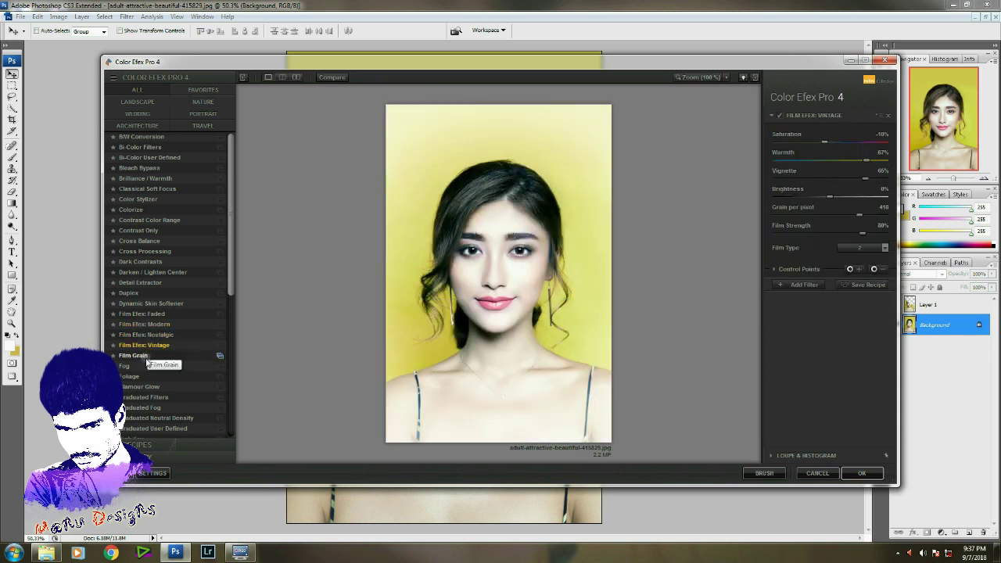
pyautogui.click(145, 355)
pyautogui.click(144, 366)
pyautogui.click(144, 376)
pyautogui.click(146, 386)
pyautogui.click(149, 397)
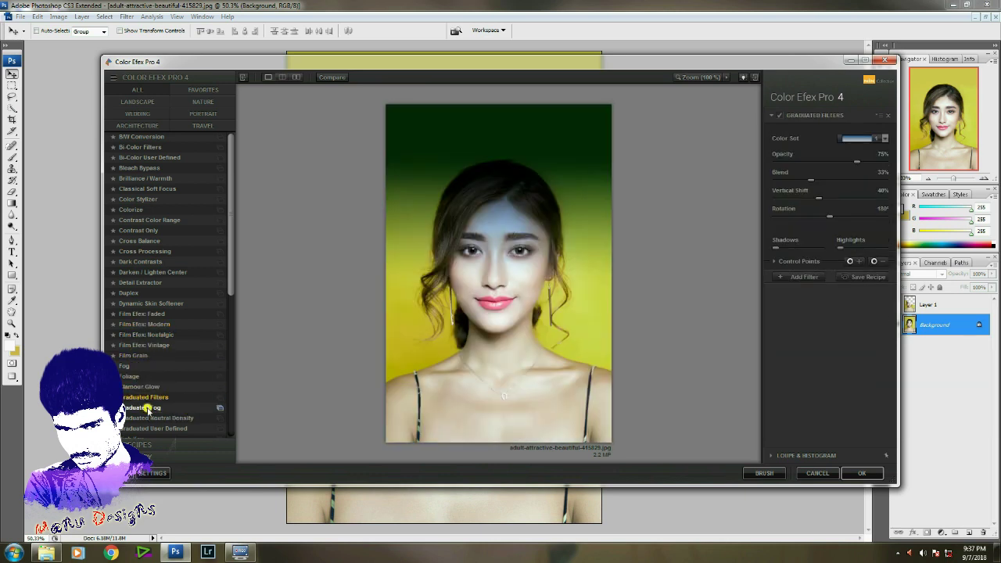
pyautogui.click(145, 408)
# - Preview filters from High Key through Ink and Low Key to Monday Morning
pyautogui.scroll(-3, 227, 343)
pyautogui.scroll(-2, 227, 343)
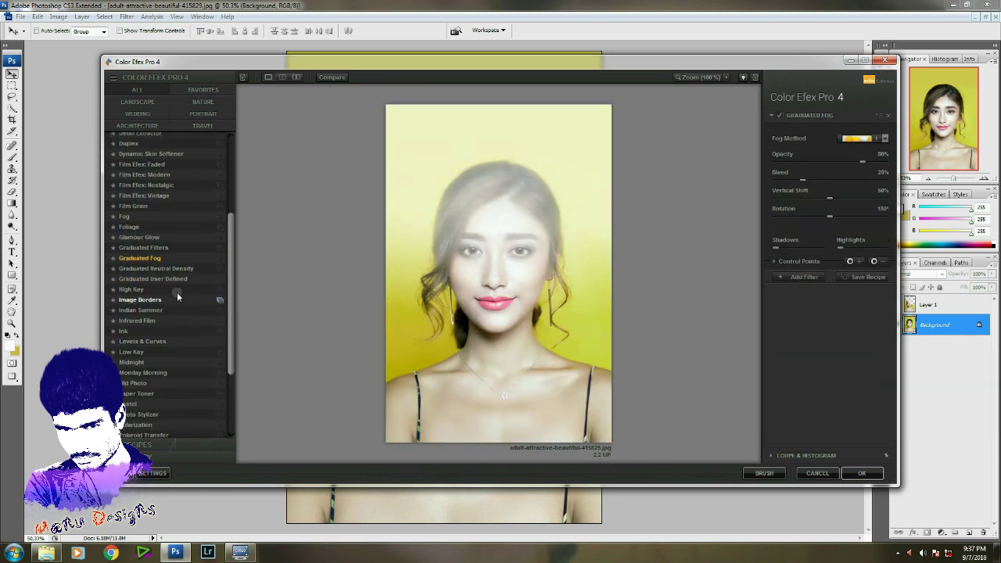
pyautogui.click(131, 289)
pyautogui.click(140, 301)
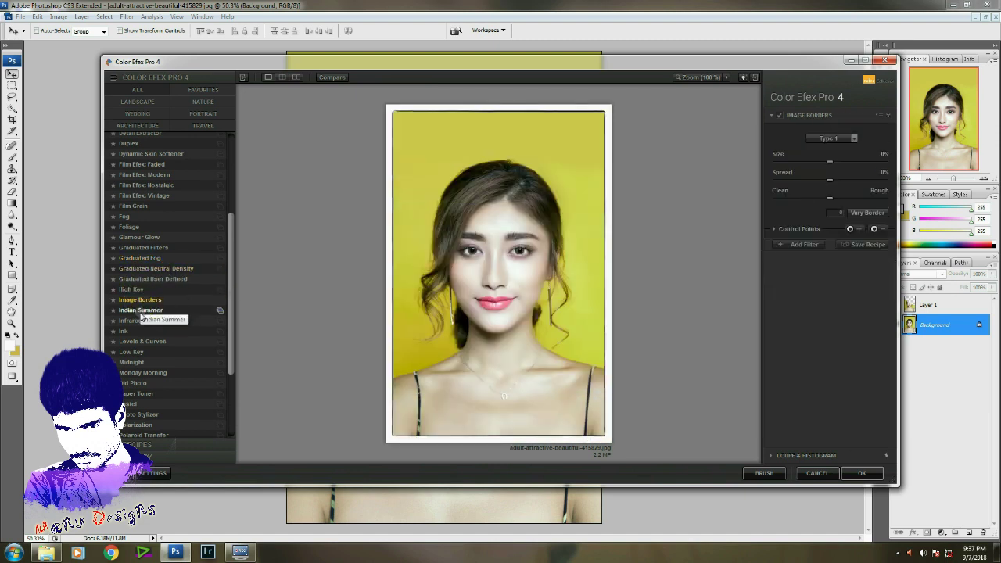
pyautogui.click(141, 311)
pyautogui.click(141, 321)
pyautogui.click(139, 331)
pyautogui.click(132, 352)
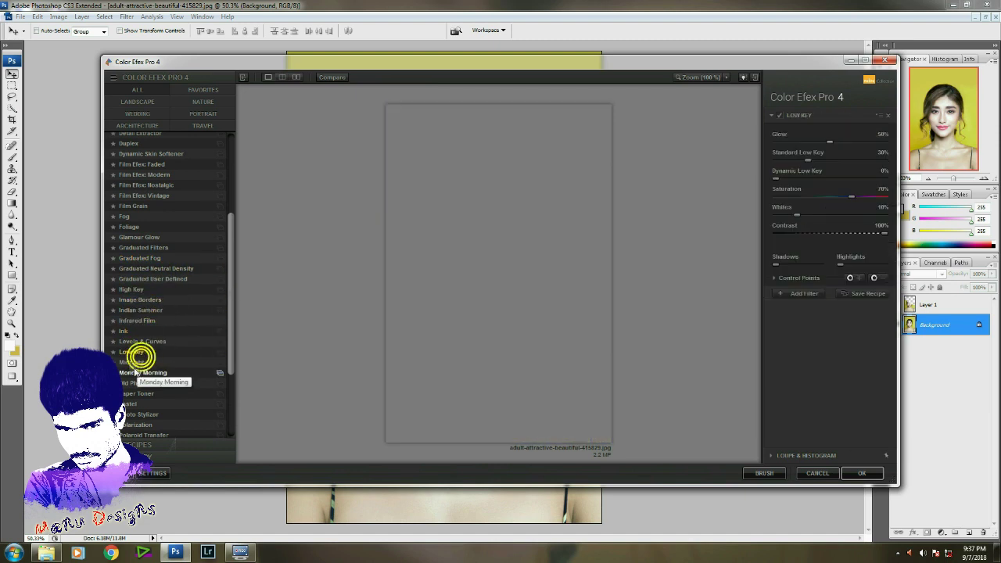
pyautogui.click(131, 362)
pyautogui.click(141, 372)
# - Preview filters from Polaroid Transfer through Solarization and Sunlight to Vignette: Blur
pyautogui.scroll(-2, 153, 357)
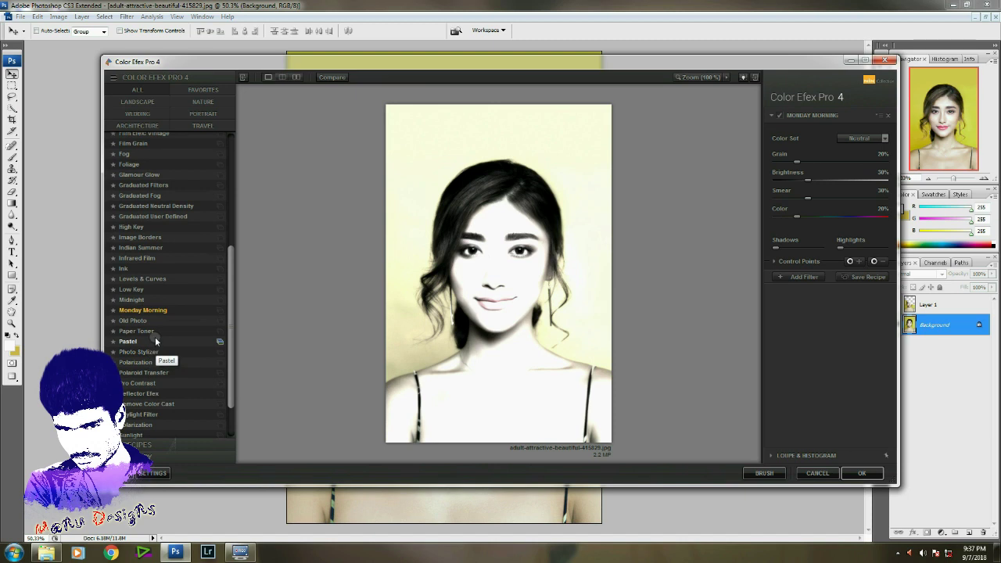
pyautogui.scroll(-2, 148, 336)
pyautogui.click(142, 320)
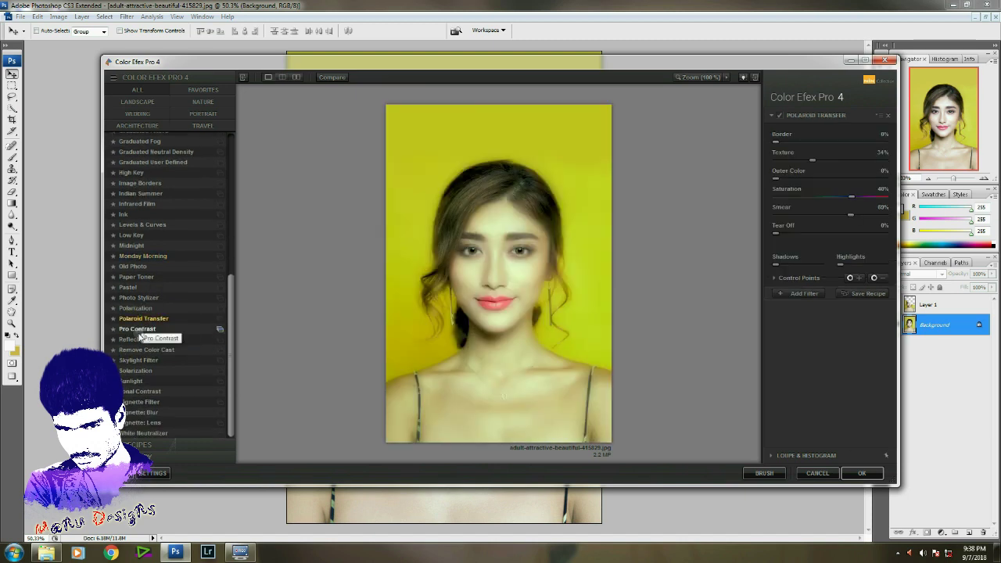
pyautogui.click(137, 330)
pyautogui.click(140, 340)
pyautogui.click(141, 349)
pyautogui.click(139, 361)
pyautogui.click(139, 371)
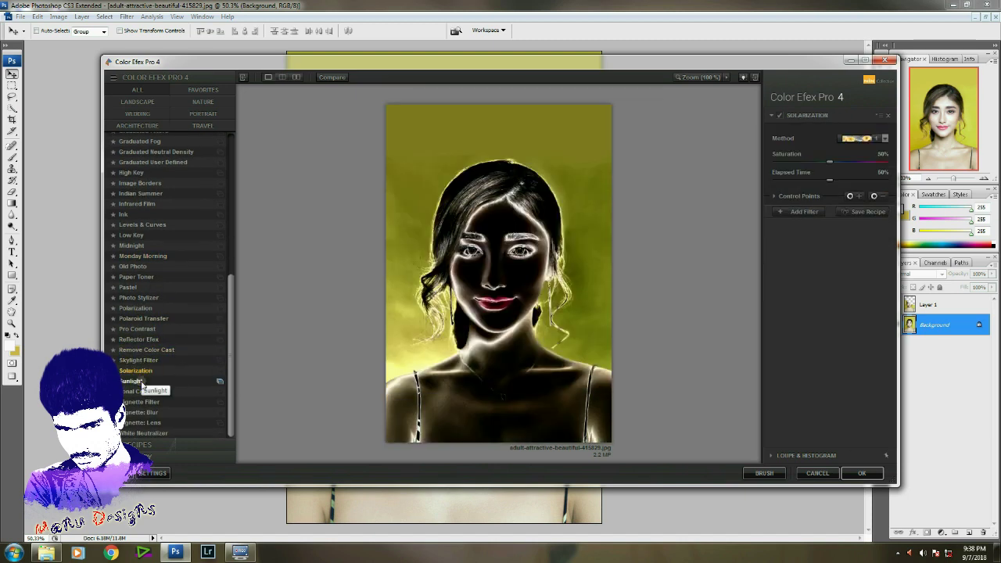
pyautogui.click(139, 391)
pyautogui.click(141, 402)
pyautogui.click(141, 413)
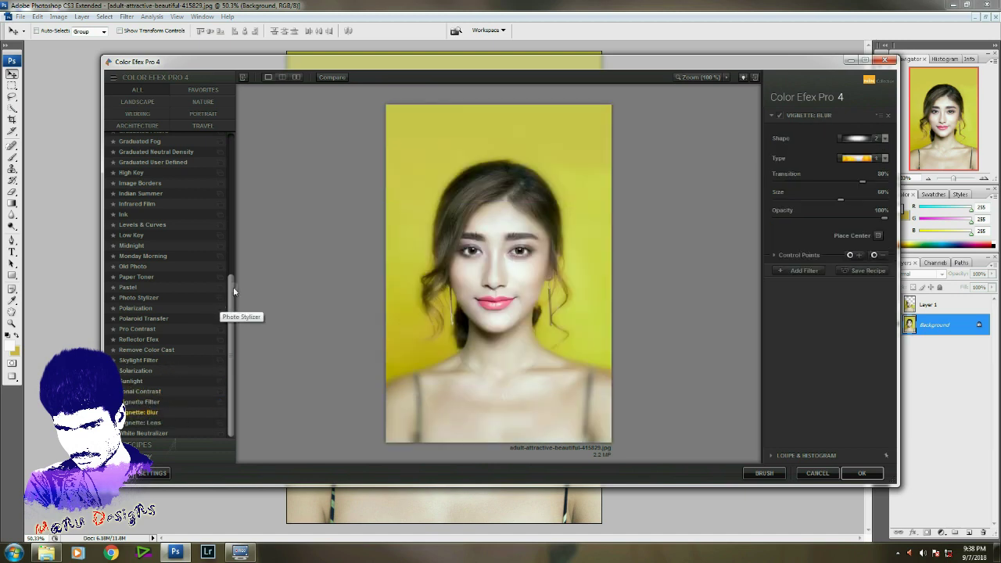
# - Compare B/W Conversion with the Bi-Color, Bleach Bypass and Brilliance/Warmth filters, settling on B/W Conversion
pyautogui.moveTo(233, 286); pyautogui.dragTo(210, 133)
pyautogui.click(172, 137)
pyautogui.click(149, 147)
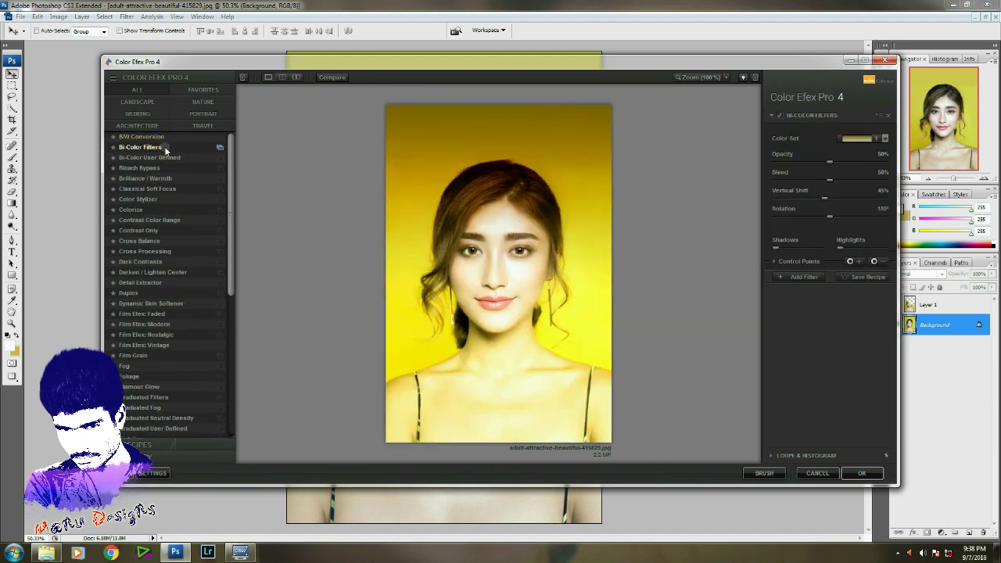
pyautogui.click(148, 137)
pyautogui.click(160, 158)
pyautogui.click(153, 169)
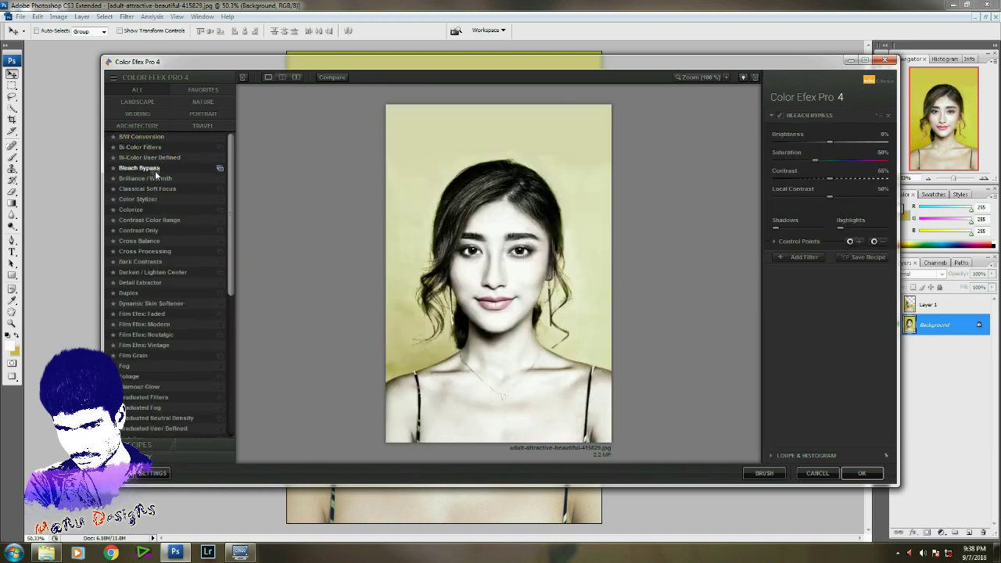
pyautogui.click(155, 180)
pyautogui.click(158, 139)
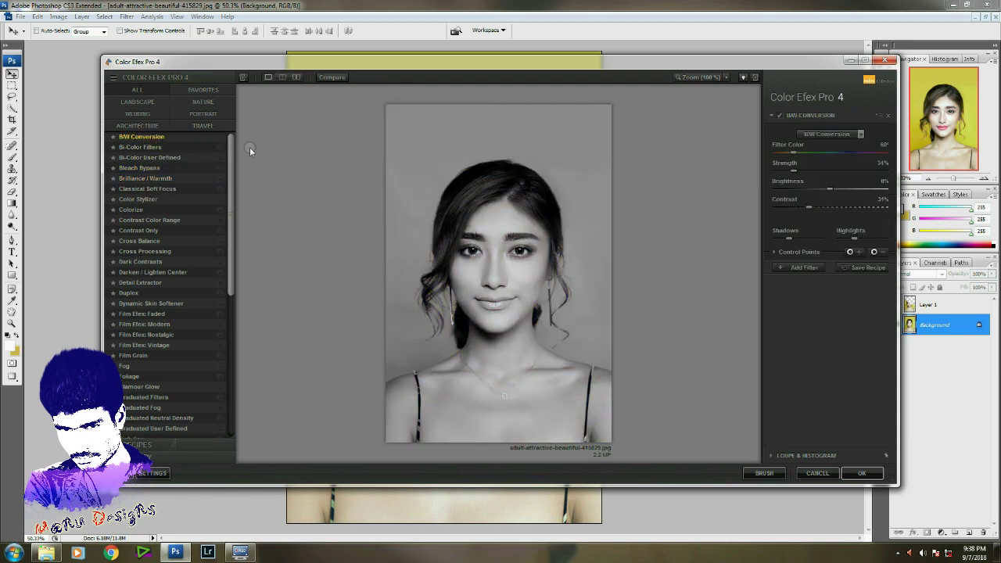
# - Stack Detail Extractor with reduced contrast, apply it, show Layer 1, and bring up The Nun folder
pyautogui.click(804, 267)
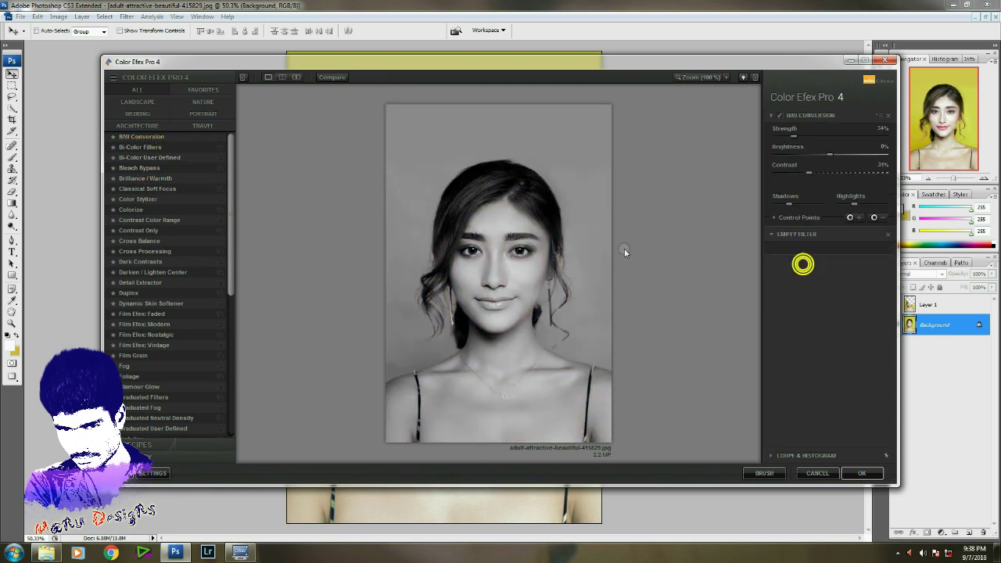
pyautogui.click(144, 282)
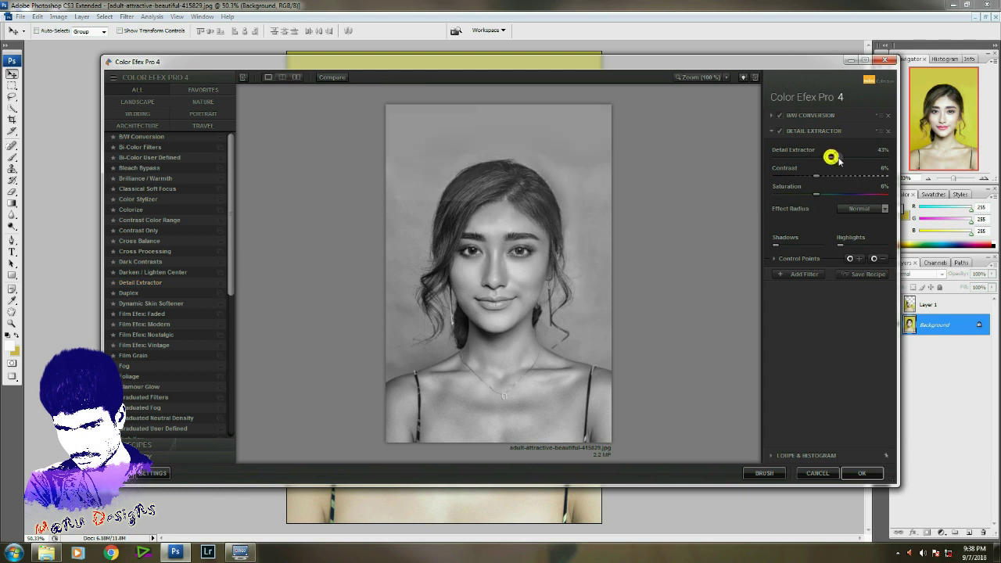
pyautogui.moveTo(849, 177); pyautogui.dragTo(815, 178)
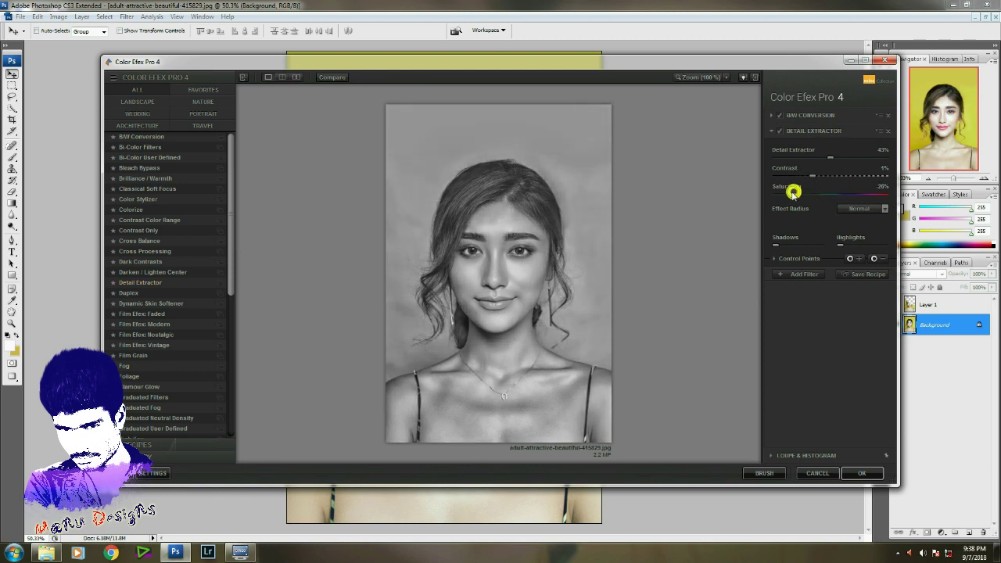
pyautogui.click(848, 476)
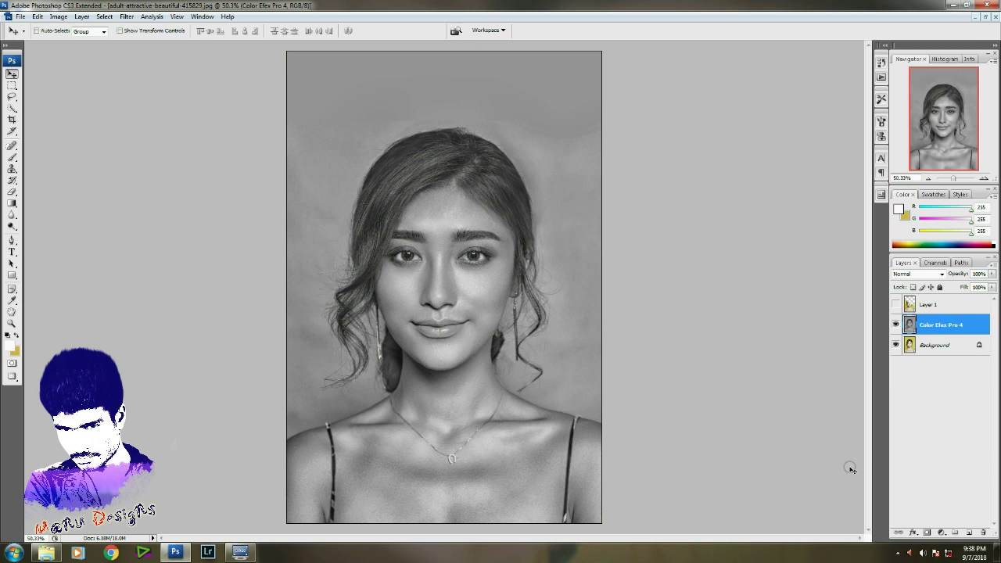
pyautogui.click(896, 305)
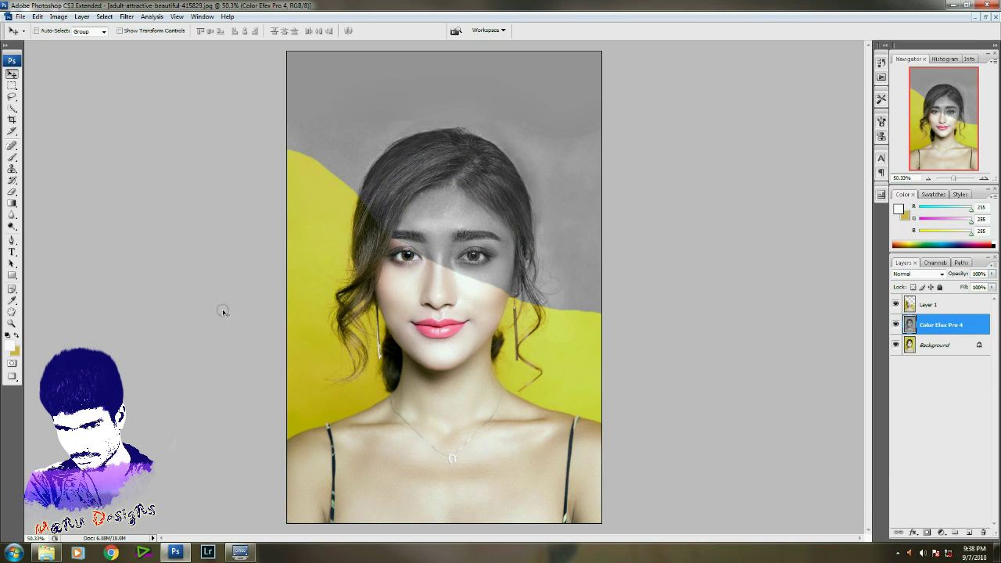
pyautogui.click(44, 554)
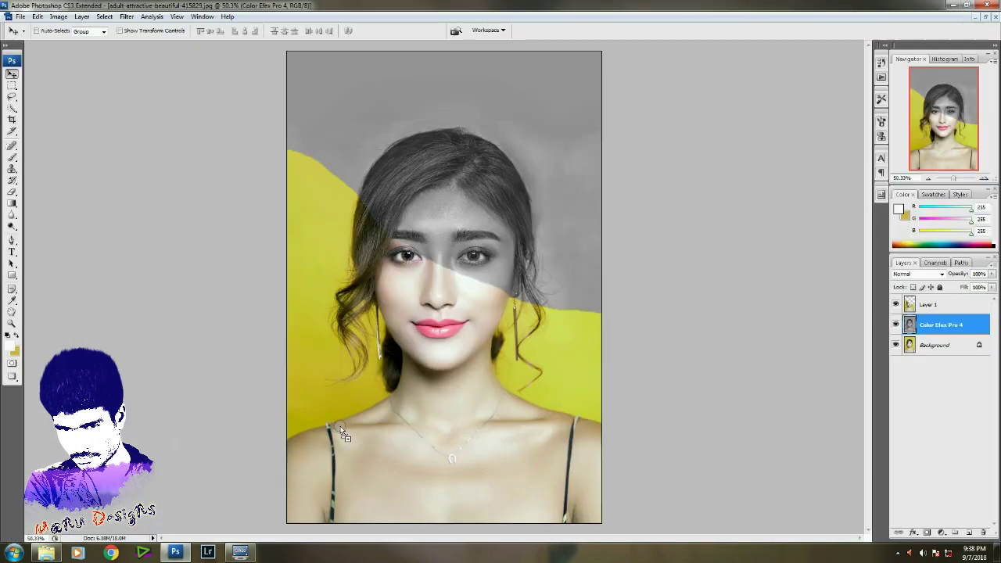
# - Bring the burnt-paper image into the portrait, enlarged about 147% and flipped horizontally
pyautogui.moveTo(177, 81); pyautogui.dragTo(337, 422)
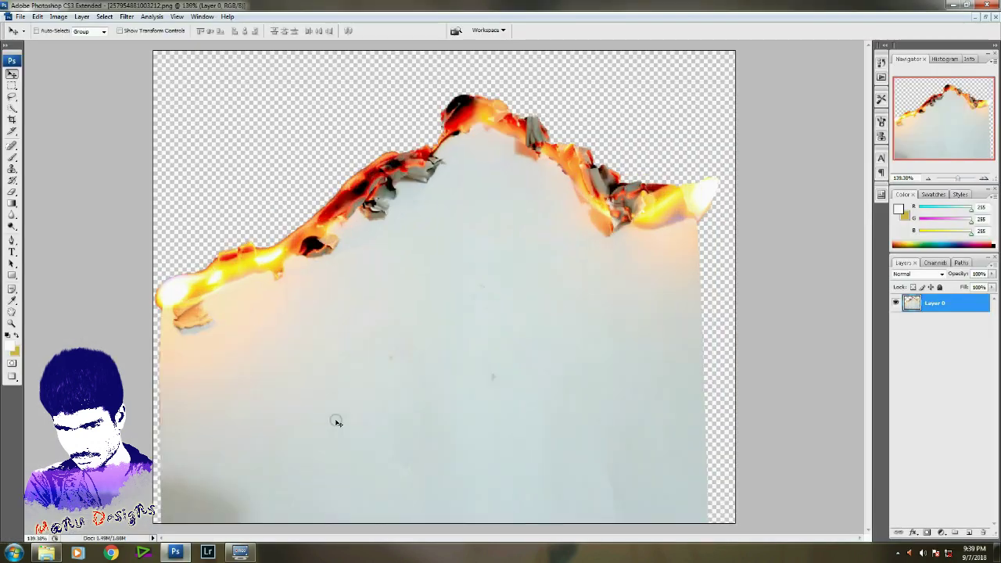
pyautogui.press('f')
pyautogui.press('f')
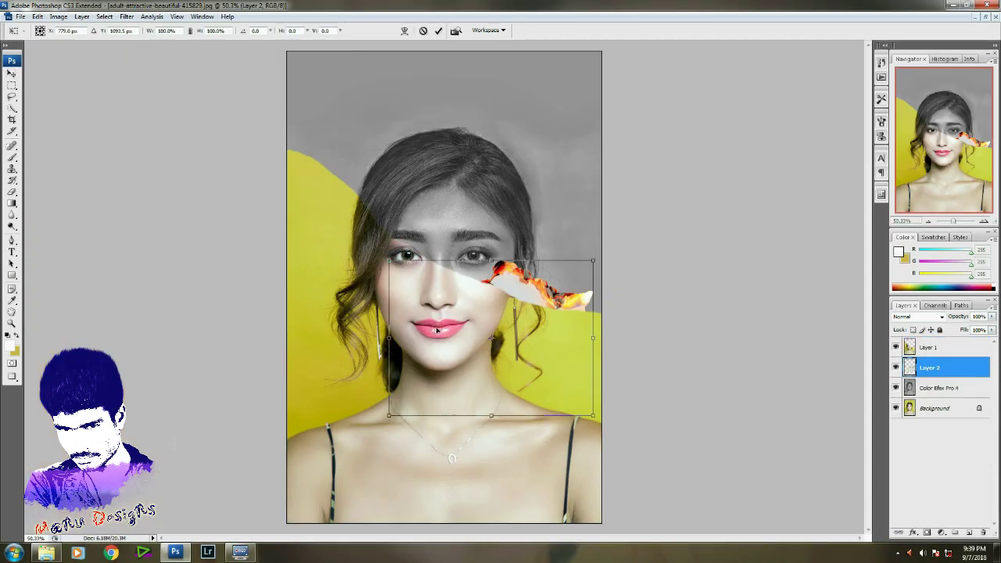
pyautogui.moveTo(386, 415); pyautogui.dragTo(289, 490)
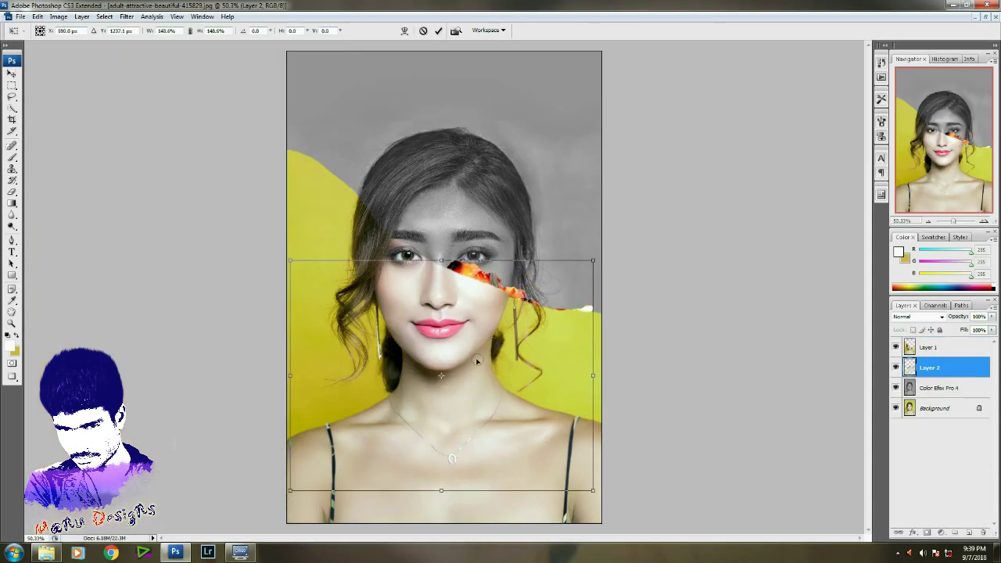
pyautogui.rightClick(478, 362)
pyautogui.click(512, 494)
pyautogui.press('Return')
pyautogui.hotkey('ctrl', ']')
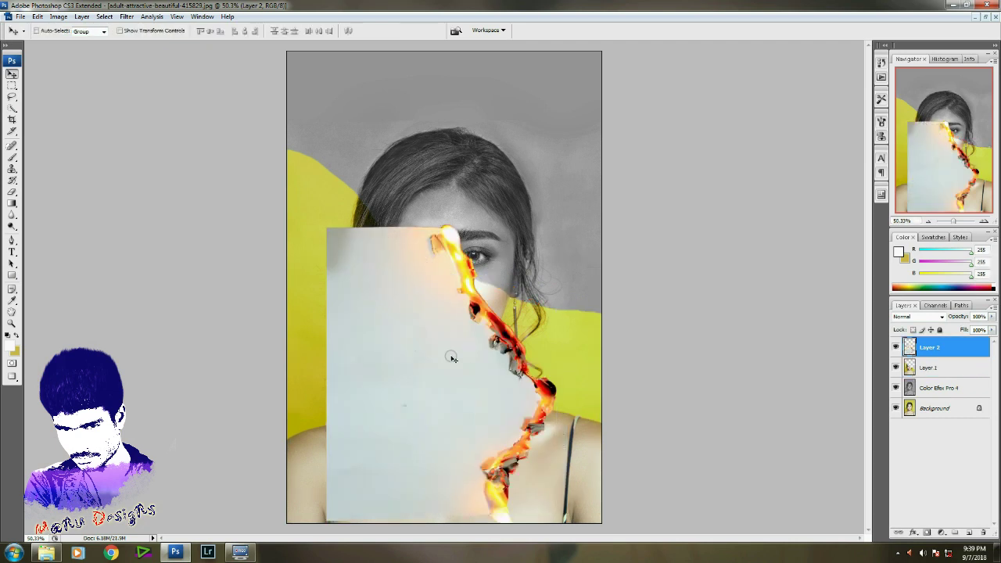
pyautogui.hotkey('ctrl', '[')
# - Rotate the burnt paper 180 degrees and move its layer to the top
pyautogui.hotkey('ctrl', 't')
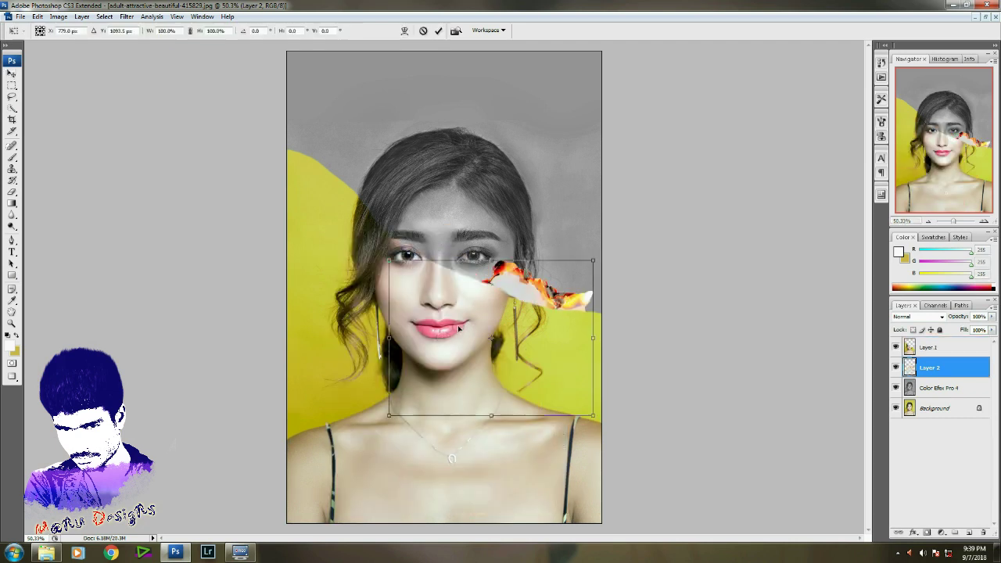
pyautogui.rightClick(461, 320)
pyautogui.click(494, 413)
pyautogui.press('Return')
pyautogui.hotkey('ctrl', ']')
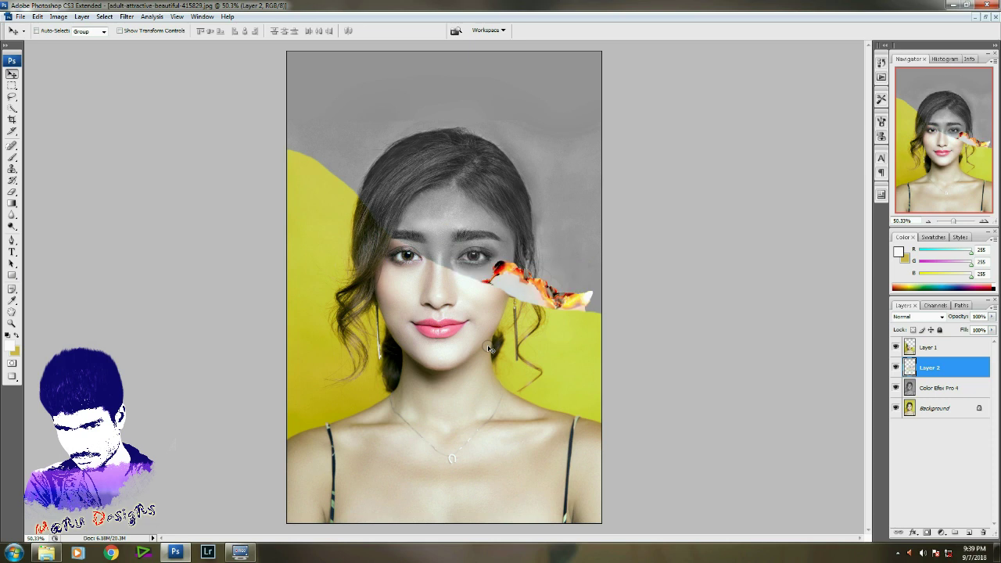
# - Enlarge the paper to about 140%, mirror it, and shift it left over the face
pyautogui.hotkey('ctrl', 't')
pyautogui.moveTo(390, 262); pyautogui.dragTo(353, 227)
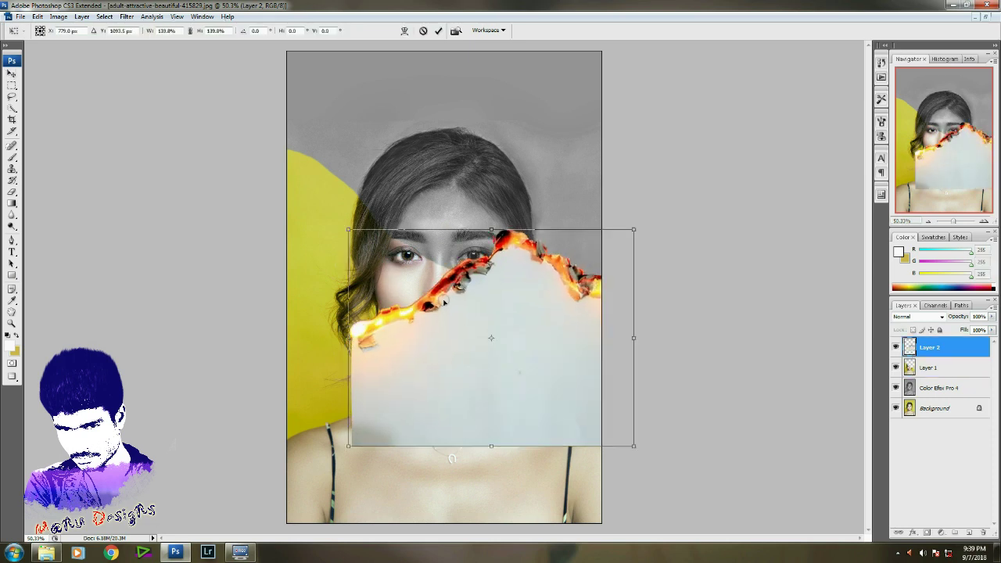
pyautogui.moveTo(490, 337); pyautogui.dragTo(417, 329)
pyautogui.rightClick(419, 322)
pyautogui.click(458, 456)
pyautogui.press('Return')
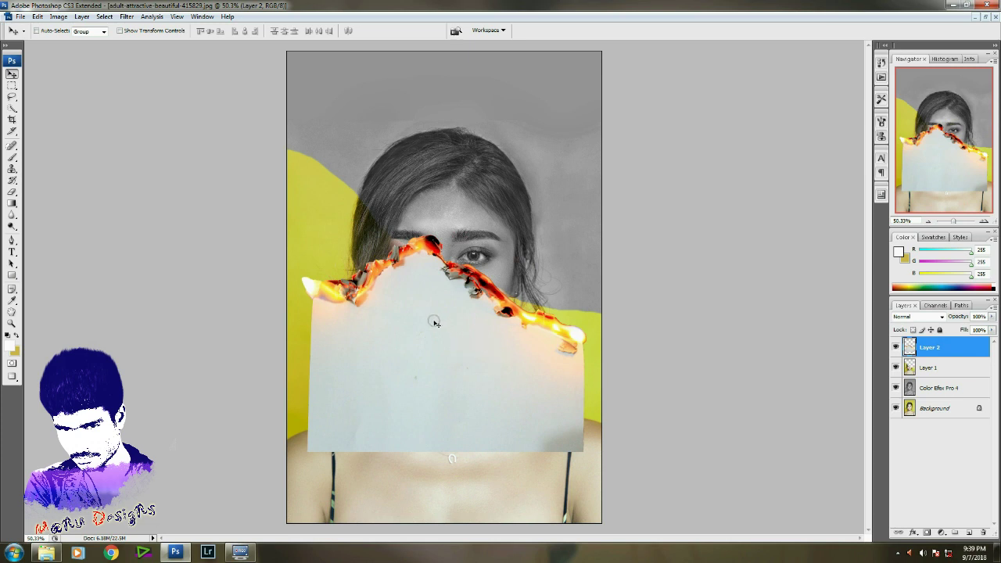
pyautogui.moveTo(478, 331); pyautogui.dragTo(470, 346)
# - Tilt the paper about 10 degrees and lower its opacity to 50% while zoomed on the eyes
pyautogui.hotkey('ctrl', 't')
pyautogui.moveTo(618, 360); pyautogui.dragTo(489, 368)
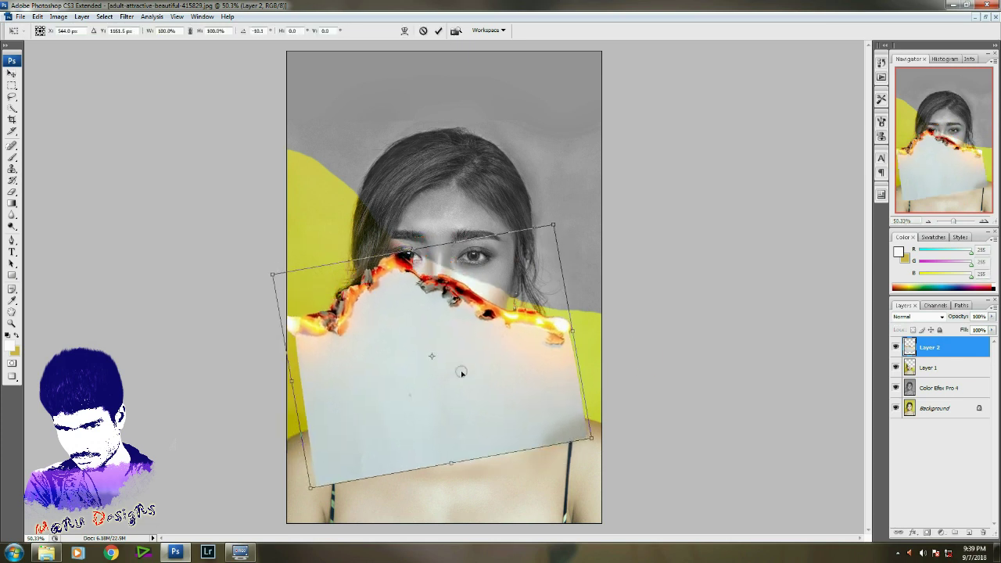
pyautogui.press('Return')
pyautogui.press('z')
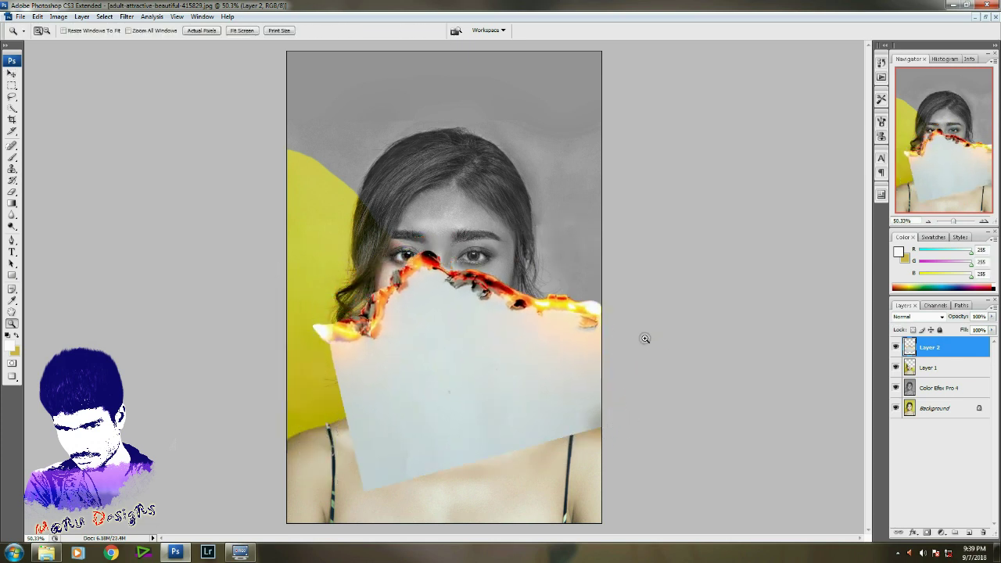
pyautogui.moveTo(502, 209); pyautogui.dragTo(414, 293)
pyautogui.press('v')
pyautogui.press('5')
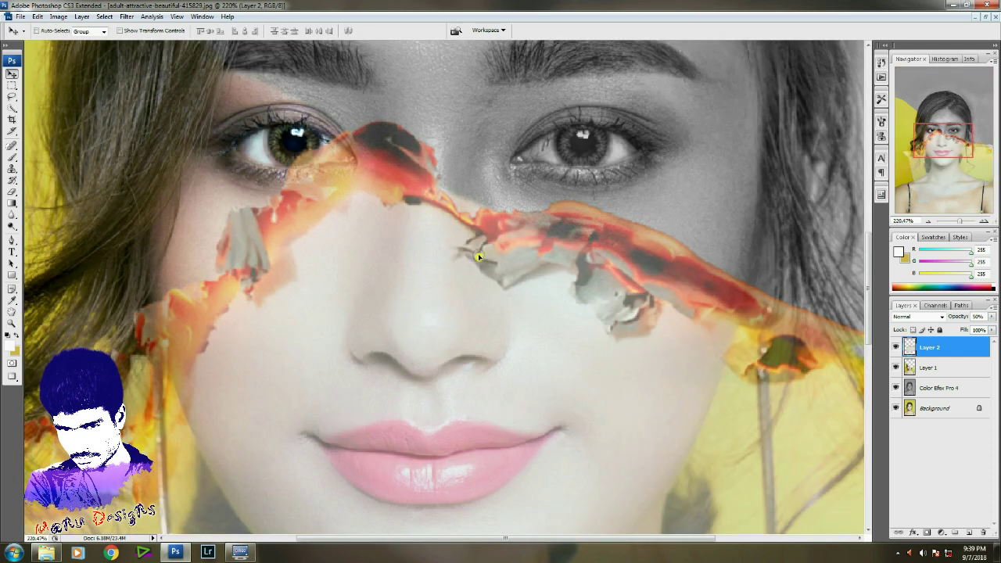
# - Re-tilt the paper so its burning edge lines up along the eyes
pyautogui.hotkey('ctrl', '-')
pyautogui.press('f')
pyautogui.hotkey('ctrl', '-')
pyautogui.hotkey('ctrl', '-')
pyautogui.hotkey('ctrl', 't')
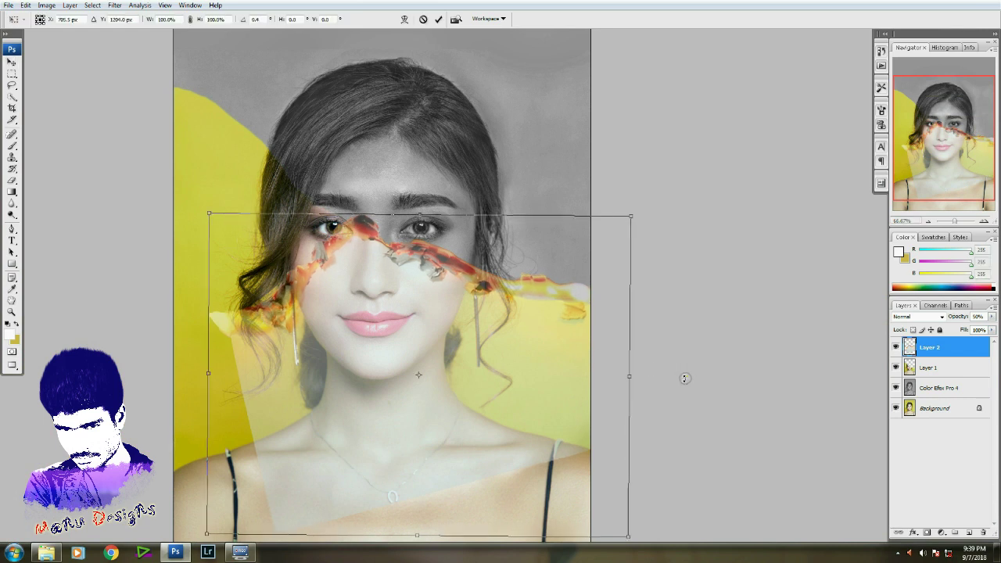
pyautogui.moveTo(684, 379); pyautogui.dragTo(518, 338)
pyautogui.press('Return')
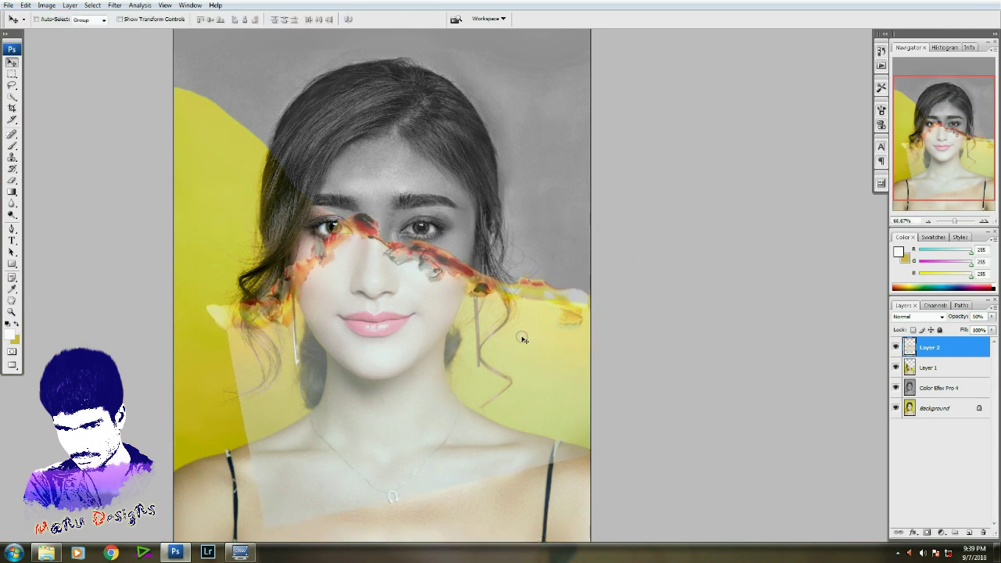
# - Restore the paper to 100% opacity and Magic Wand-select its plain pale area
pyautogui.press('0')
pyautogui.press('w')
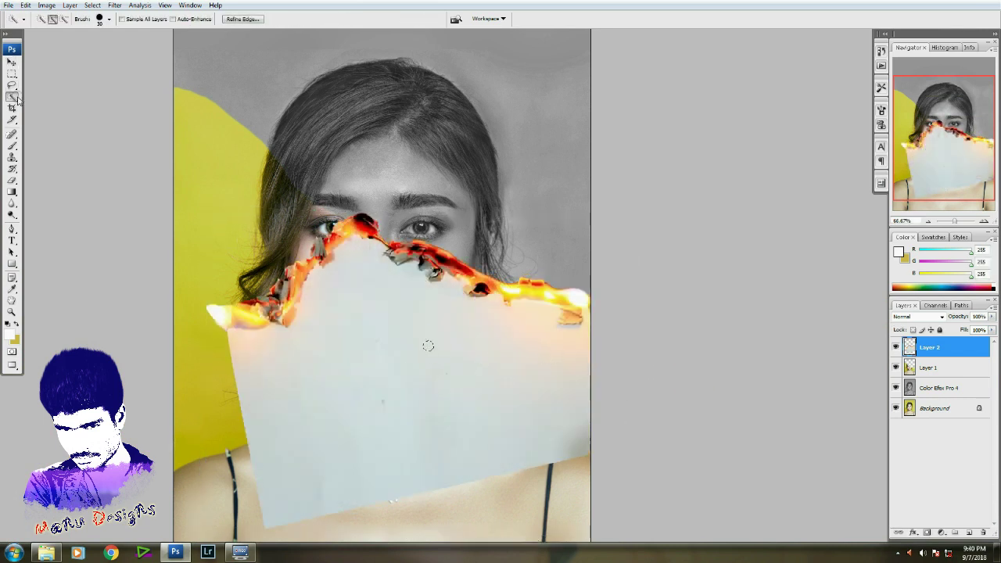
pyautogui.rightClick(17, 100)
pyautogui.click(63, 107)
pyautogui.click(413, 297)
pyautogui.click(530, 353)
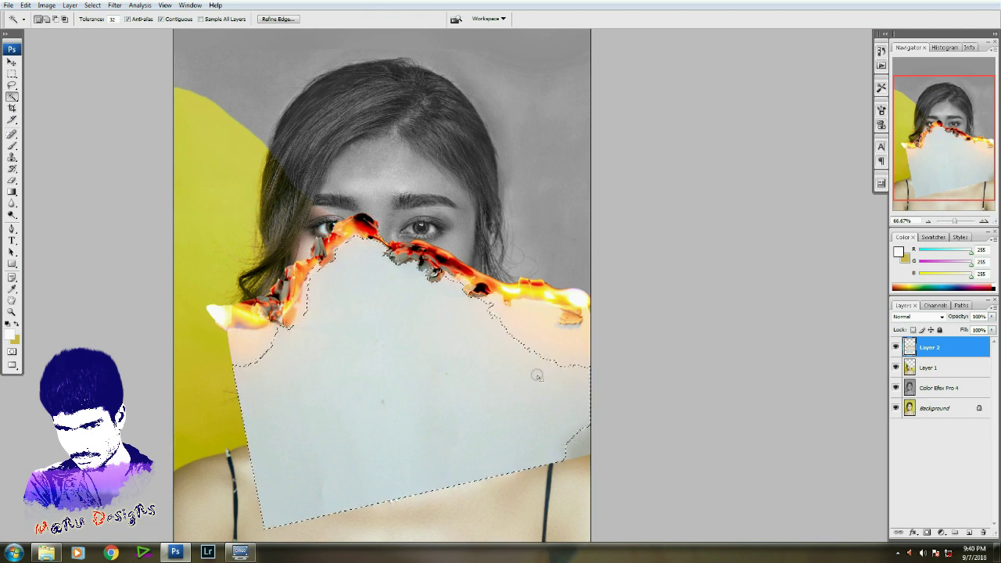
pyautogui.keyDown('shift'); pyautogui.click(584, 452); pyautogui.keyUp('shift')
# - Feather the selection and delete the pale paper body
pyautogui.hotkey('alt', 'ctrl', 'd')
pyautogui.press('Return')
pyautogui.press('Delete')
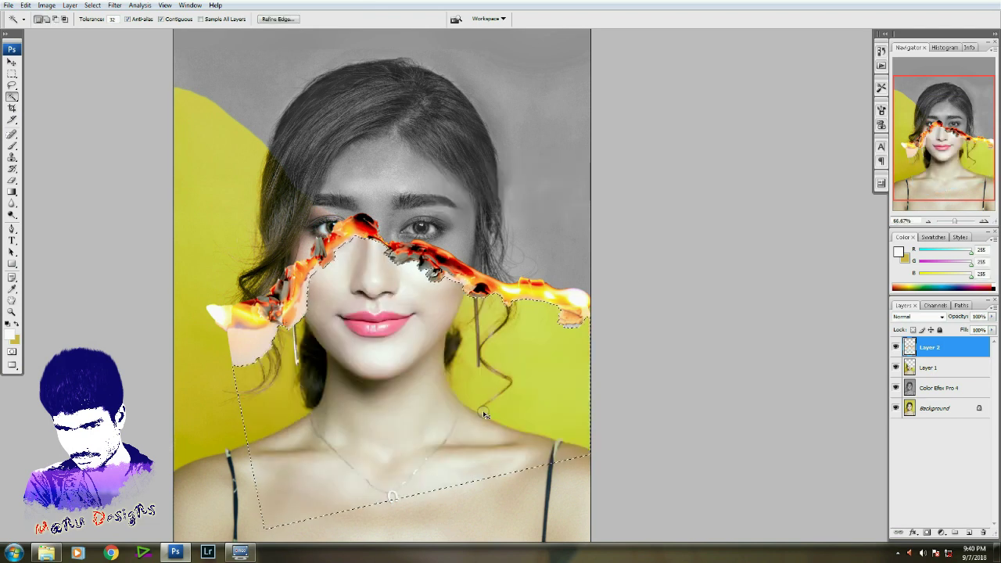
pyautogui.hotkey('ctrl', 'd')
# - Lasso and delete the leftover paper piece beside the left side of the face
pyautogui.press('z')
pyautogui.moveTo(382, 192); pyautogui.dragTo(287, 360)
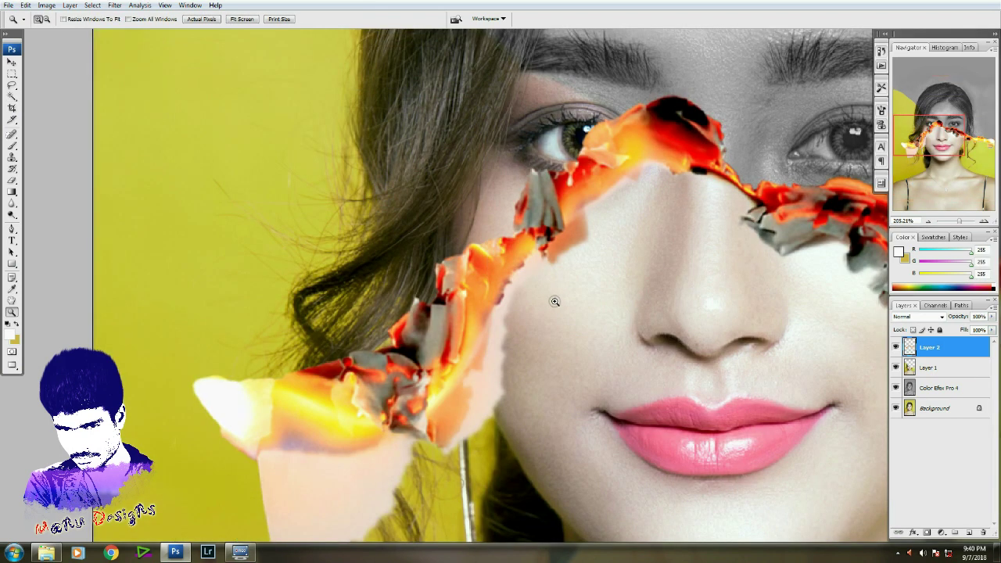
pyautogui.press('l')
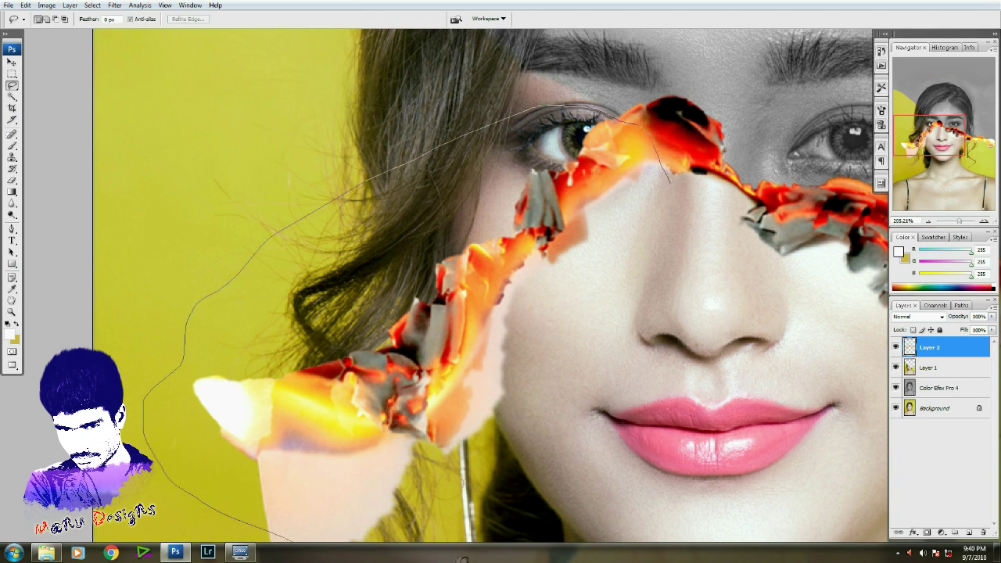
pyautogui.moveTo(668, 180); pyautogui.dragTo(628, 320)
pyautogui.press('Delete')
pyautogui.hotkey('ctrl', 'd')
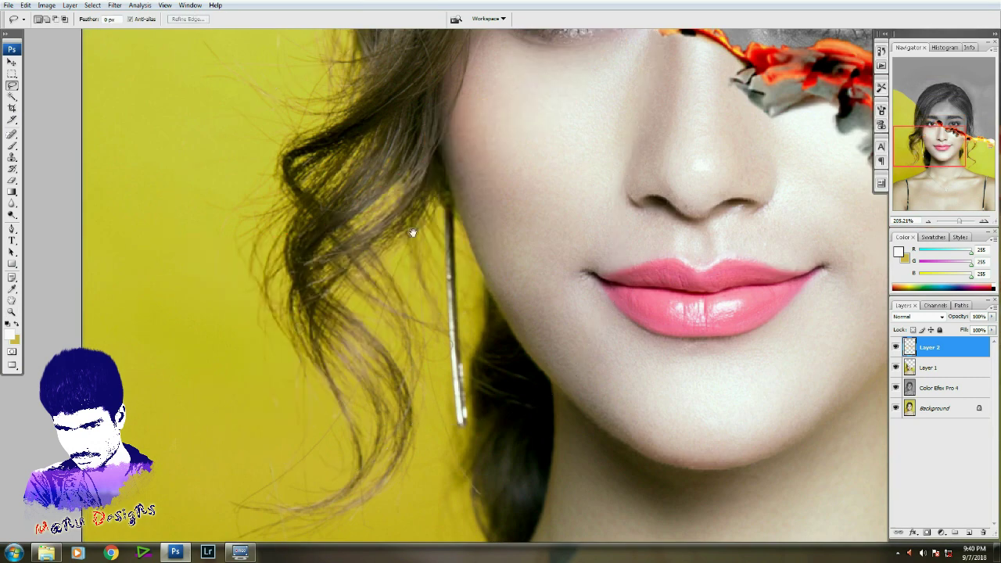
# - Nudge the burning edge down and left, then zoom out to the whole portrait
pyautogui.moveTo(413, 232); pyautogui.dragTo(362, 354)
pyautogui.press('v')
pyautogui.moveTo(429, 283); pyautogui.dragTo(419, 290)
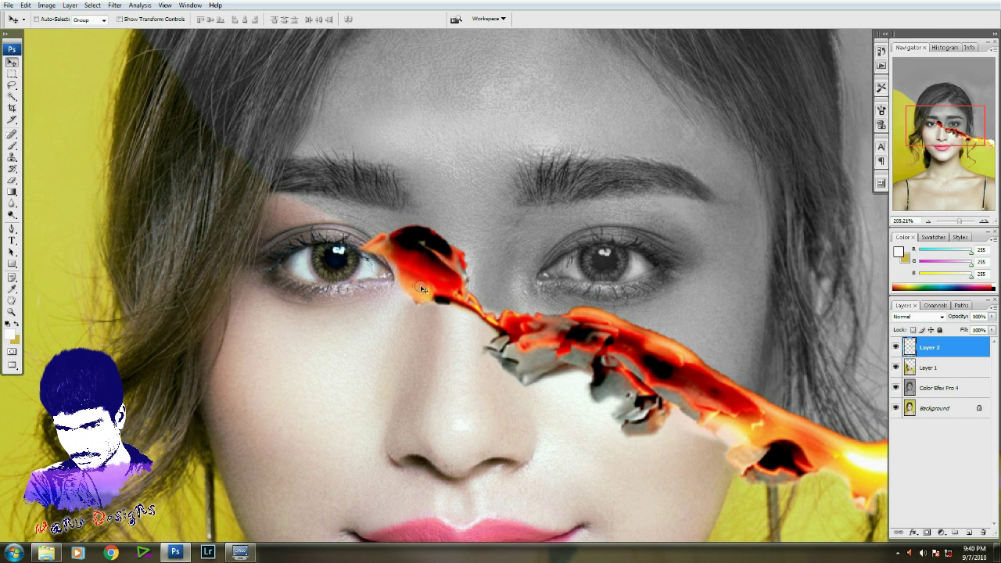
pyautogui.moveTo(721, 469); pyautogui.dragTo(541, 365)
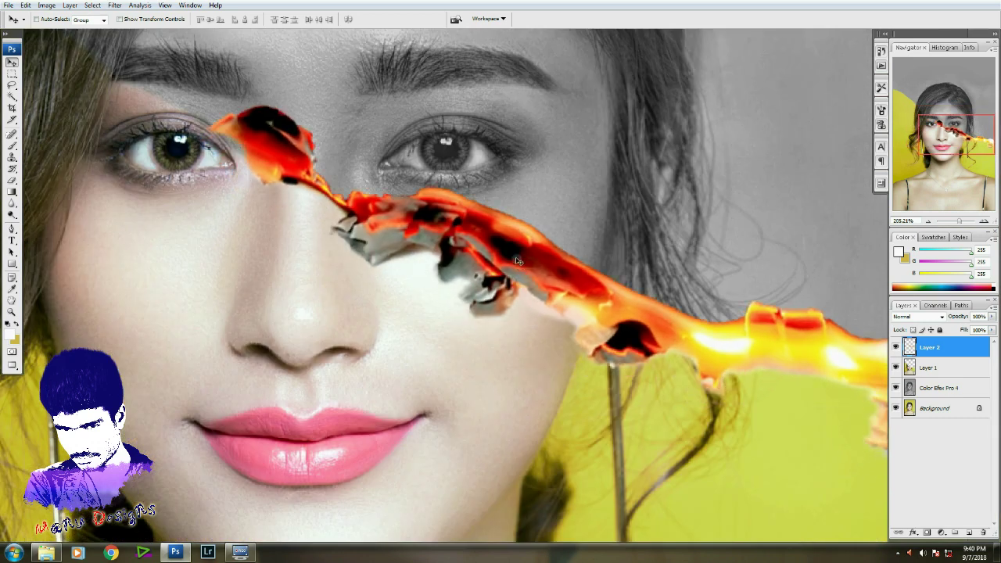
pyautogui.press('z')
pyautogui.keyDown('alt'); pyautogui.click(508, 250); pyautogui.keyUp('alt')
pyautogui.keyDown('alt'); pyautogui.click(493, 227); pyautogui.keyUp('alt')
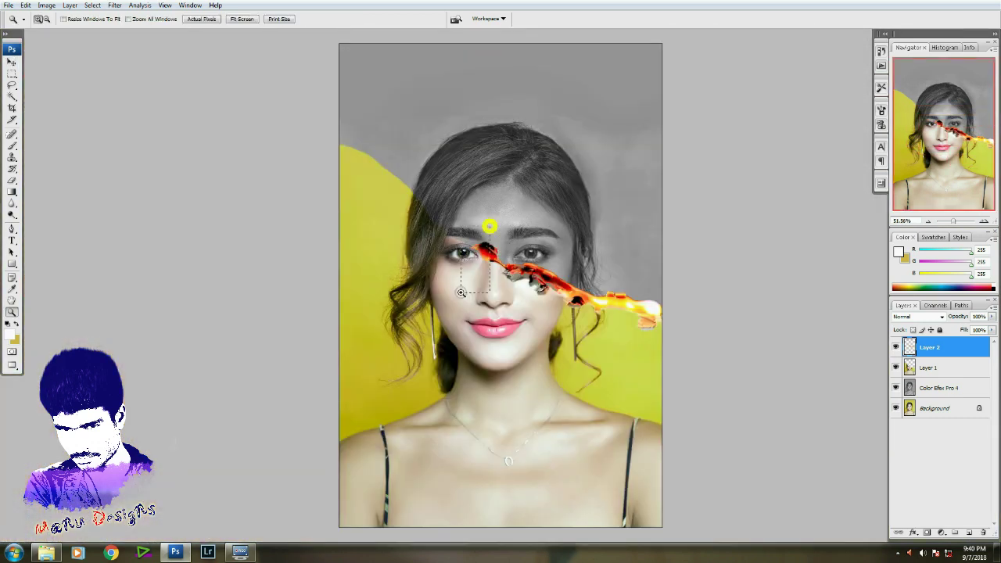
# - Duplicate the burn-edge layer, delete the grey wedge under the copy, and shift it up-right
pyautogui.press('v')
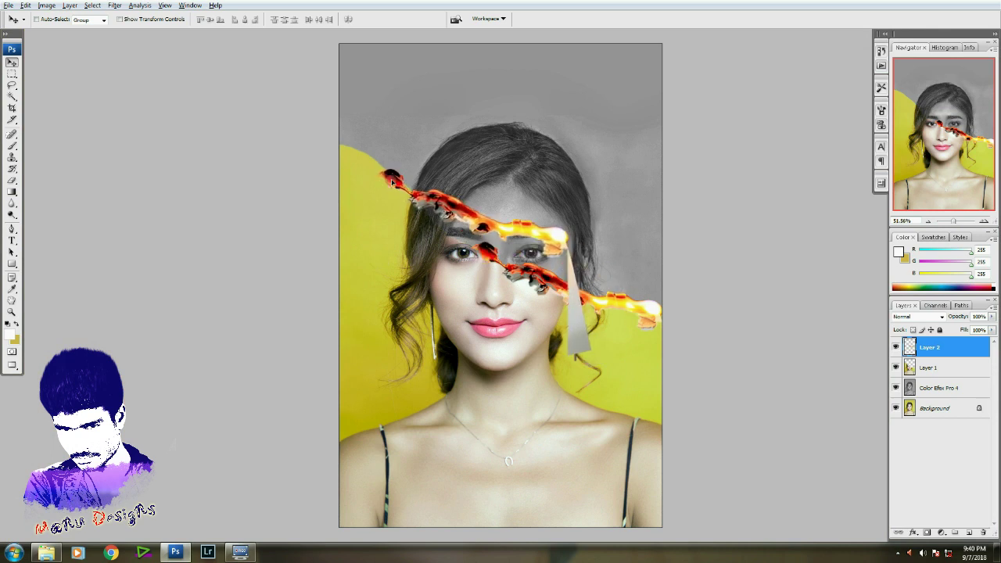
pyautogui.keyDown('alt'); pyautogui.moveTo(490, 255); pyautogui.dragTo(396, 180); pyautogui.keyUp('alt')
pyautogui.press('l')
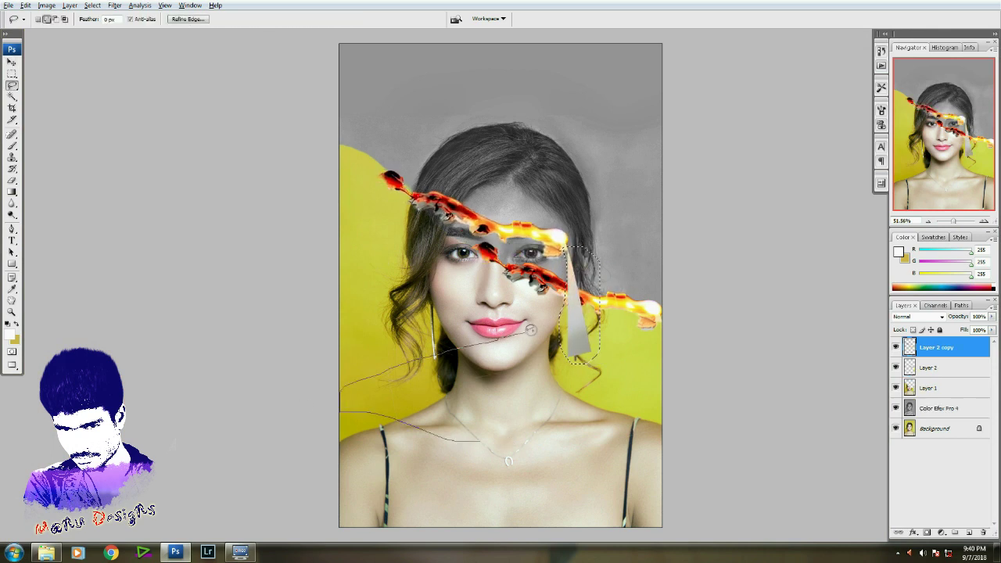
pyautogui.moveTo(531, 330); pyautogui.dragTo(508, 391)
pyautogui.press('Delete')
pyautogui.hotkey('ctrl', 'd')
pyautogui.press('v')
pyautogui.moveTo(485, 222)
pyautogui.mouseDown()
pyautogui.moveTo(532, 205)
pyautogui.moveTo(525, 241)
pyautogui.mouseUp()
# - Rotate the flame copy 180°, tilt it diagonally over the forehead, and commit the transform
pyautogui.hotkey('ctrl', 't')
pyautogui.rightClick(526, 245)
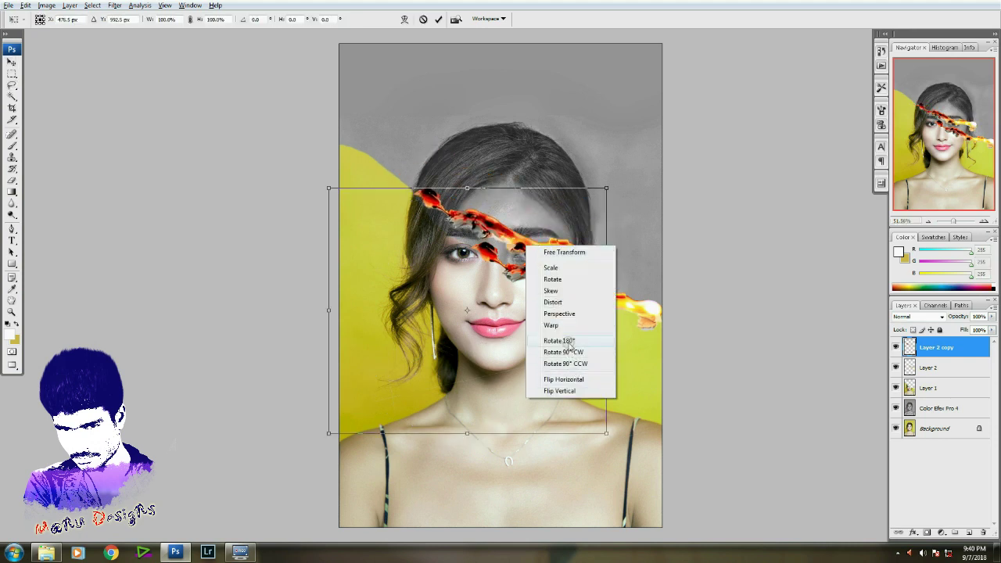
pyautogui.click(569, 341)
pyautogui.moveTo(425, 387); pyautogui.dragTo(434, 203)
pyautogui.moveTo(469, 344)
pyautogui.mouseDown()
pyautogui.moveTo(486, 367)
pyautogui.moveTo(592, 271)
pyautogui.mouseUp()
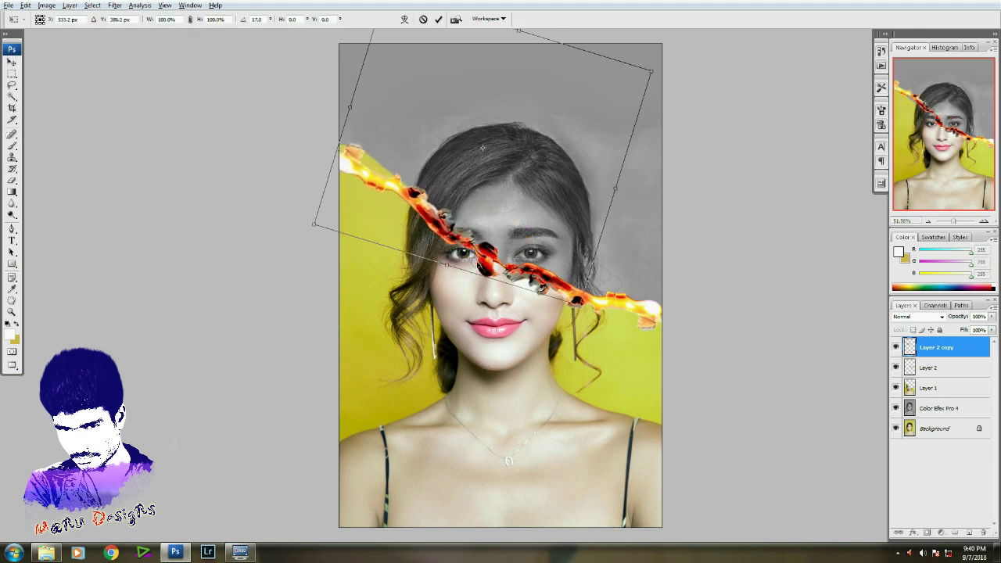
pyautogui.moveTo(480, 257); pyautogui.dragTo(486, 272)
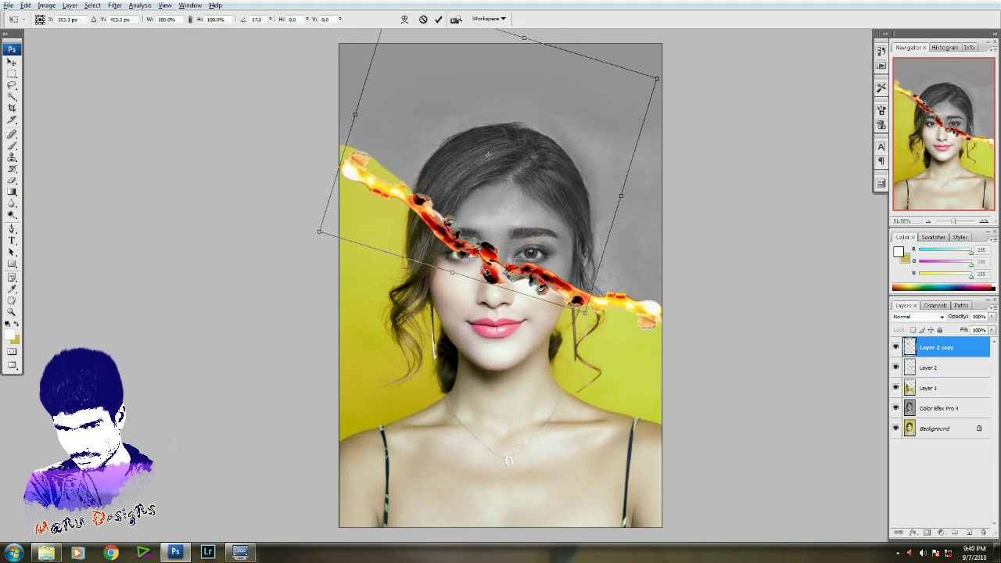
pyautogui.moveTo(486, 272); pyautogui.dragTo(445, 232)
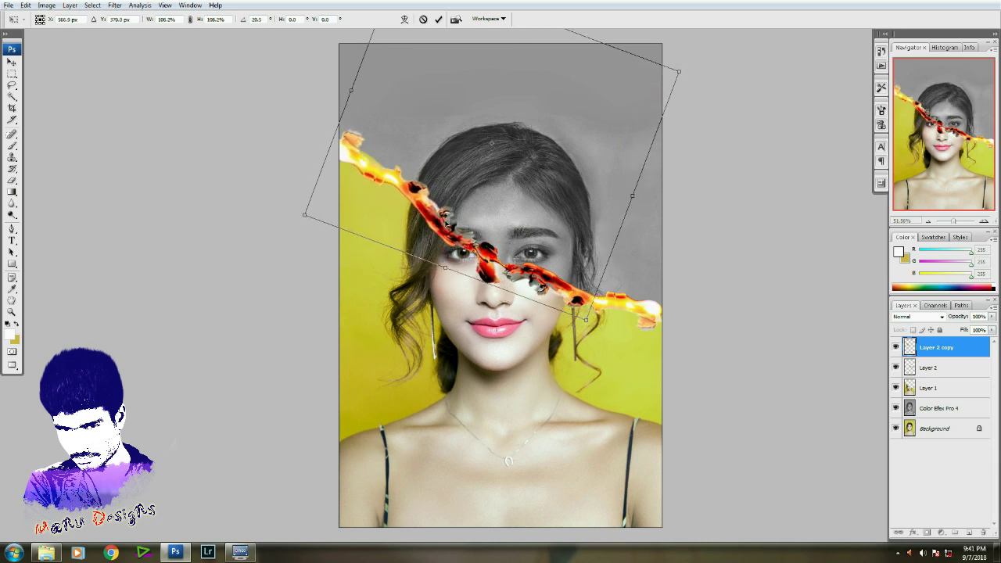
pyautogui.press('Return')
# - Nudge the copy up and lasso-delete the flame piece overlapping the cheek
pyautogui.scroll(5, 530, 243)
pyautogui.scroll(-1, 525, 245)
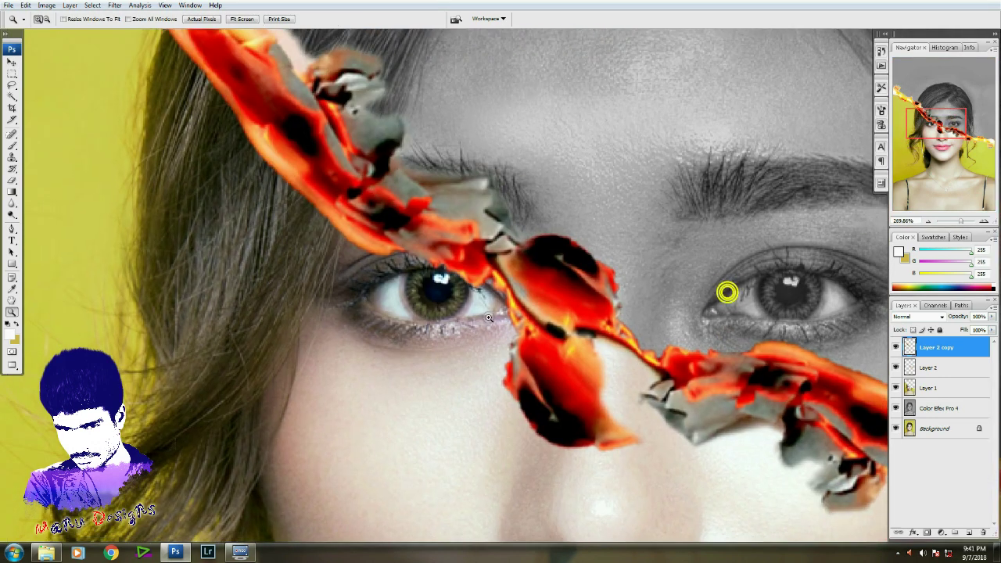
pyautogui.moveTo(443, 250); pyautogui.dragTo(443, 242)
pyautogui.press('l')
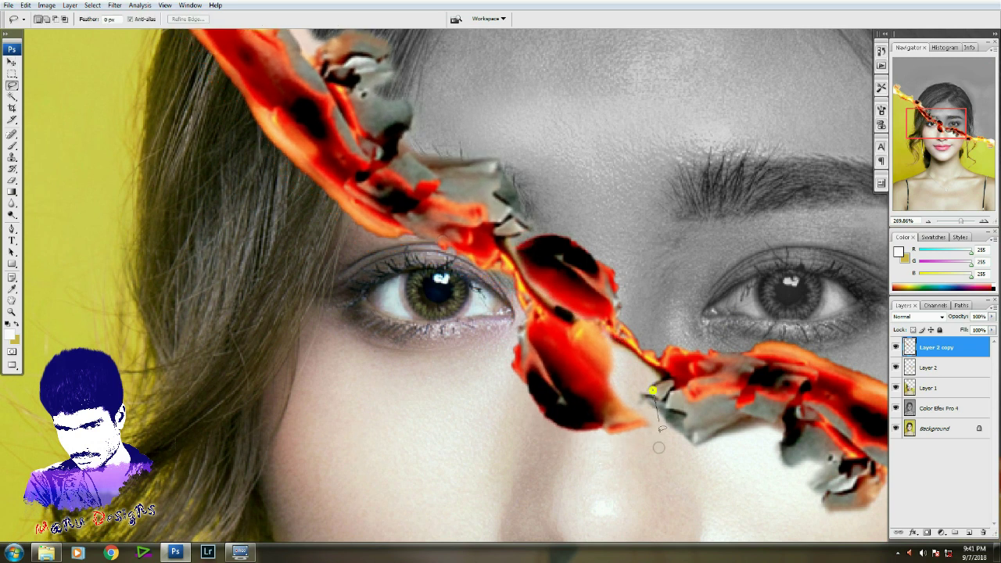
pyautogui.moveTo(653, 395); pyautogui.dragTo(509, 361)
pyautogui.moveTo(665, 259); pyautogui.dragTo(689, 288)
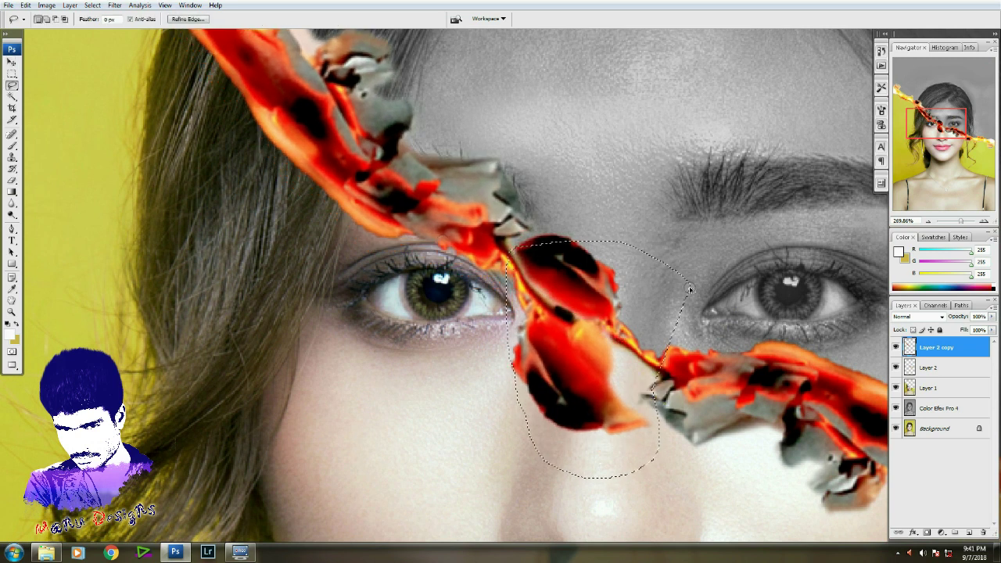
pyautogui.press('Delete')
pyautogui.press('z')
pyautogui.hotkey('ctrl', '0')
pyautogui.click(496, 77)
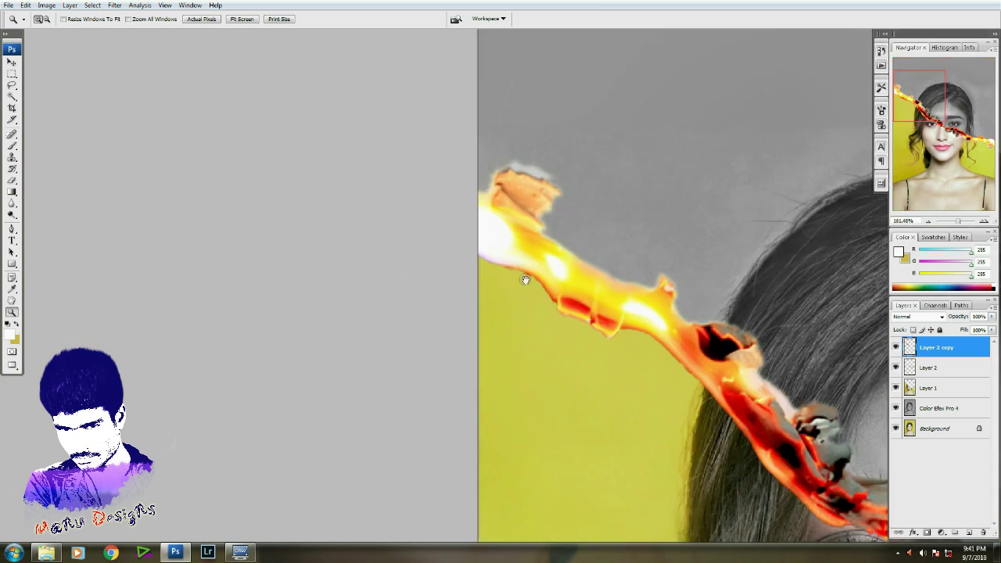
pyautogui.hotkey('ctrl', '0')
# - Select the Color Efex Pro 4 layer
pyautogui.press('v')
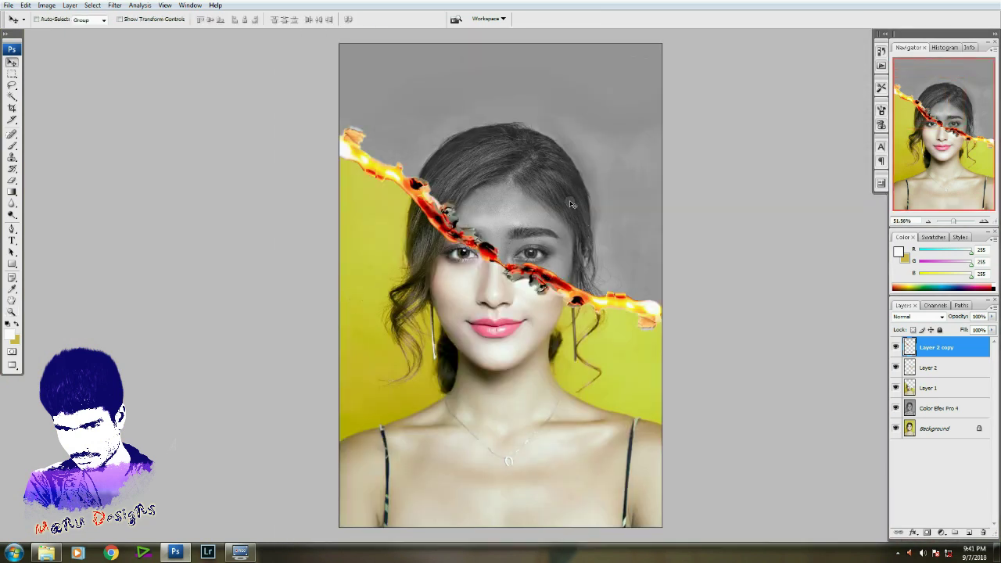
pyautogui.rightClick(572, 204)
pyautogui.click(609, 208)
# - Apply Selective Color with Neutrals Black at +35 and a higher Blacks Black value
pyautogui.hotkey('alt', 'i')
pyautogui.press('a')
pyautogui.press('s')
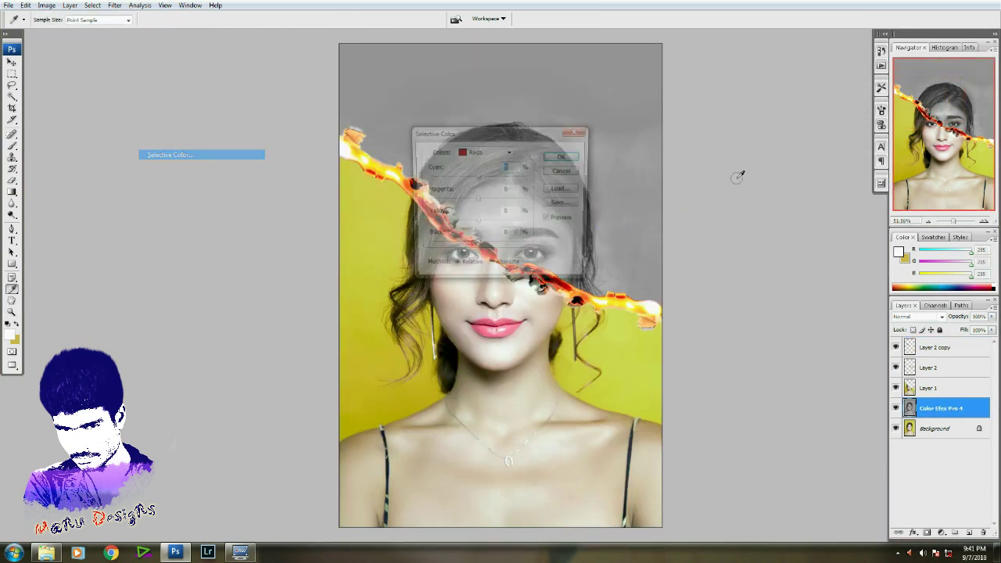
pyautogui.click(500, 151)
pyautogui.click(478, 220)
pyautogui.moveTo(477, 246); pyautogui.dragTo(495, 246)
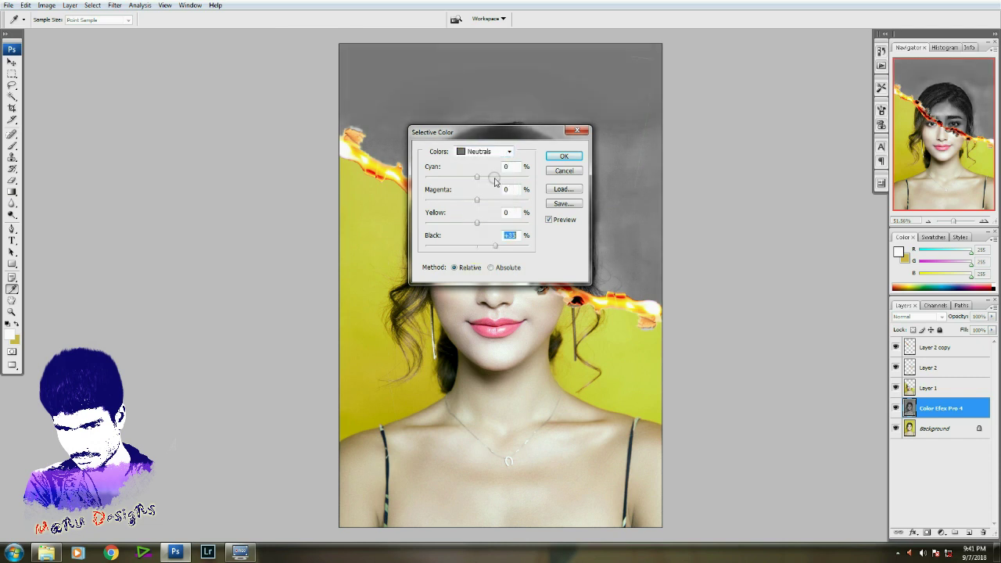
pyautogui.moveTo(489, 133); pyautogui.dragTo(723, 140)
pyautogui.click(724, 160)
pyautogui.click(708, 242)
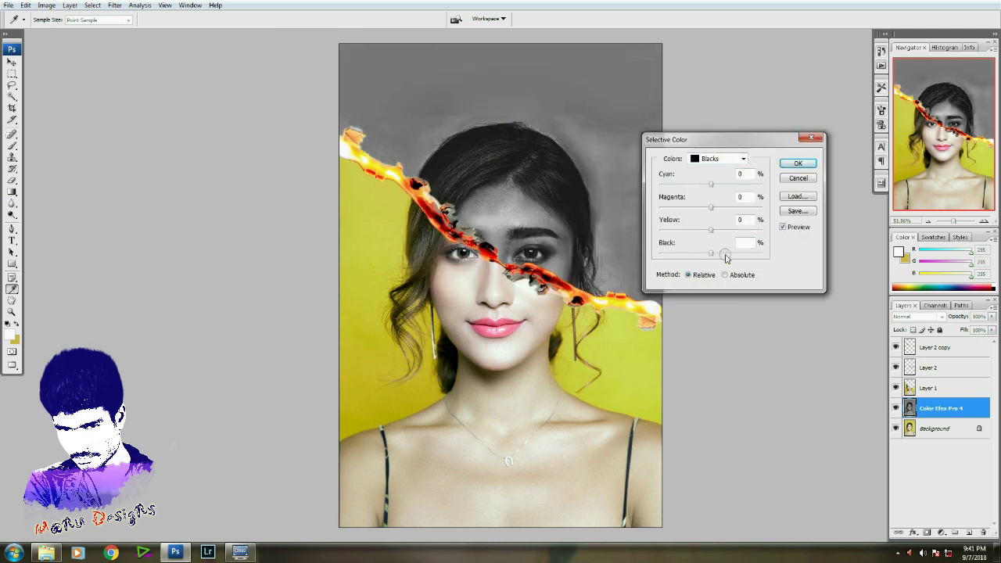
pyautogui.moveTo(711, 253); pyautogui.dragTo(727, 258)
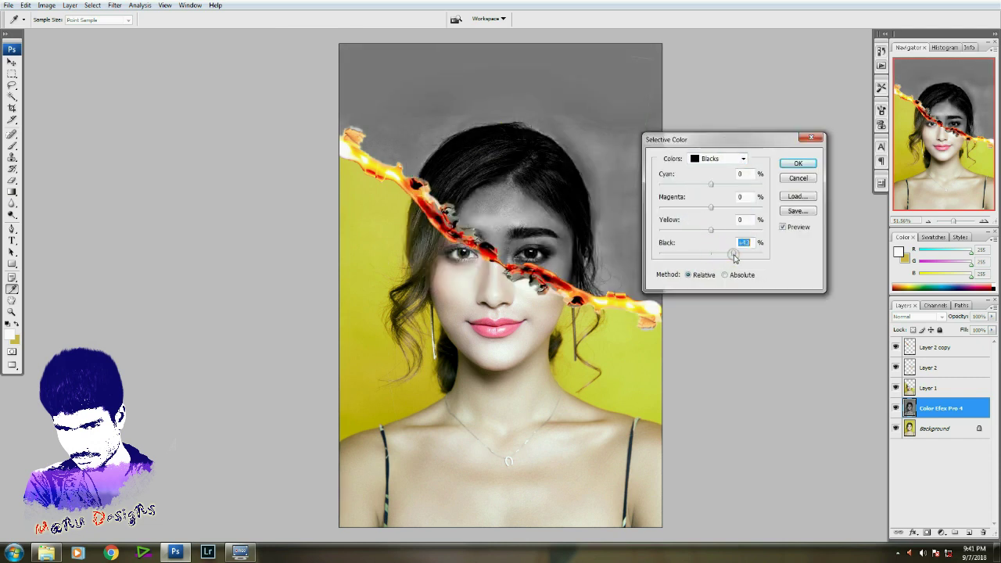
pyautogui.press('Return')
# - Select the grey background with the Magic Wand and feather the selection
pyautogui.press('w')
pyautogui.hotkey('shift', 'w')
pyautogui.click(619, 143)
pyautogui.hotkey('ctrl', 'alt', 'd')
# - Fill the selected background with the sampled grey and deselect
pyautogui.press('Return')
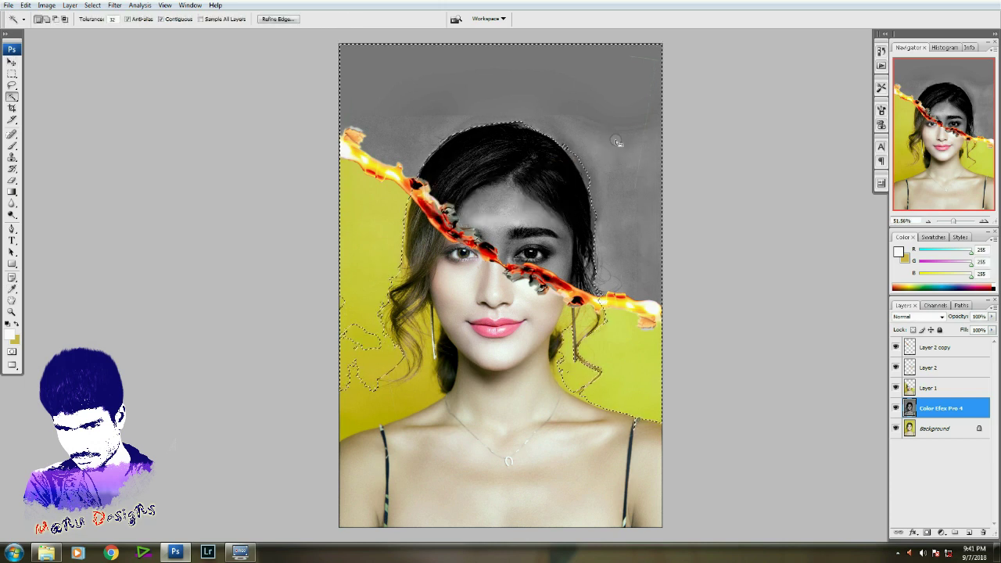
pyautogui.press('i')
pyautogui.click(614, 150)
pyautogui.hotkey('alt', 'BackSpace')
pyautogui.press('w')
pyautogui.hotkey('ctrl', 'd')
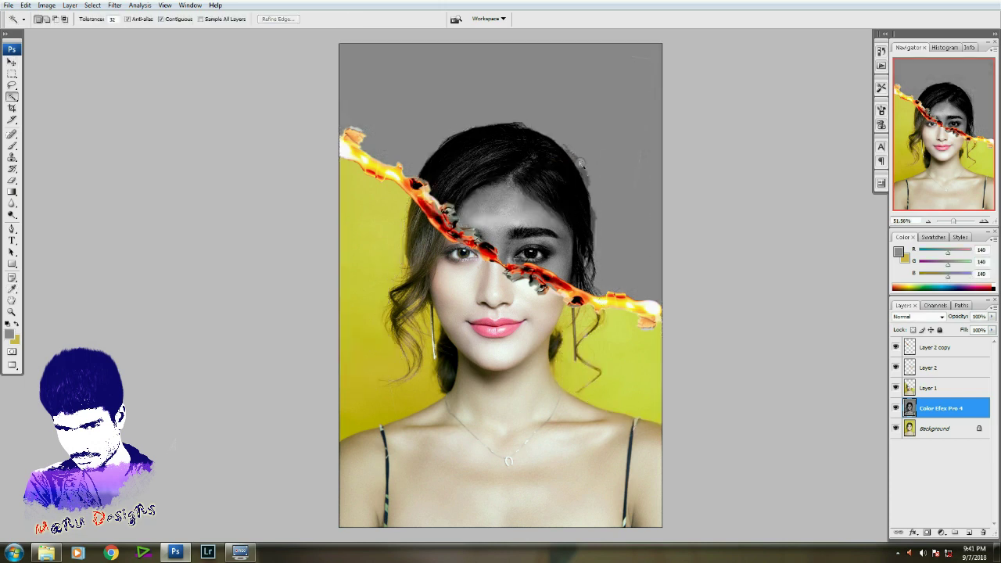
pyautogui.hotkey('ctrl', 'shift', 'd')
# - Zoom in and lasso the stray grey patch beside the hair at upper right
pyautogui.press('o')
pyautogui.scroll(3, 603, 153)
pyautogui.press('z')
pyautogui.click(656, 263)
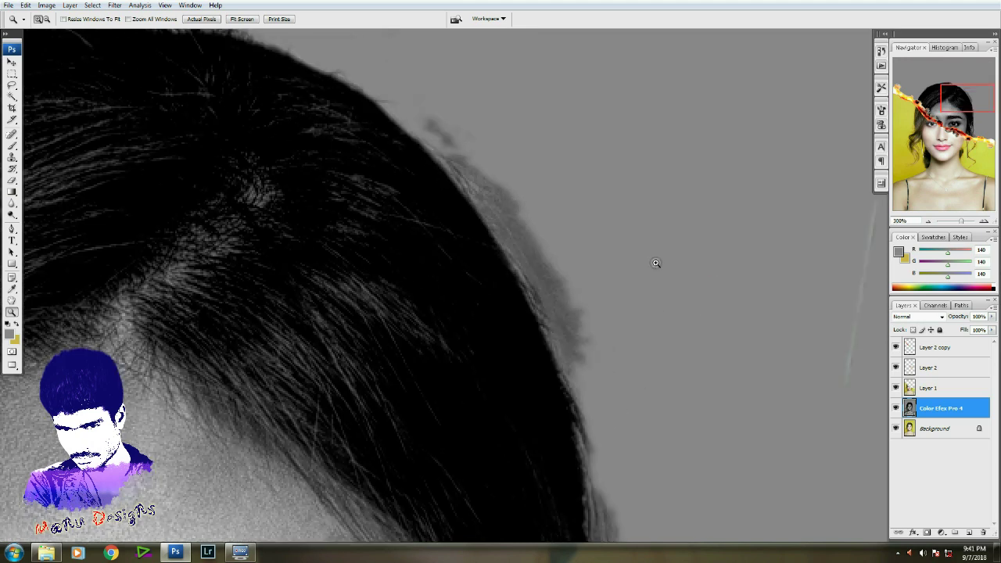
pyautogui.press('l')
pyautogui.moveTo(653, 291); pyautogui.dragTo(604, 377)
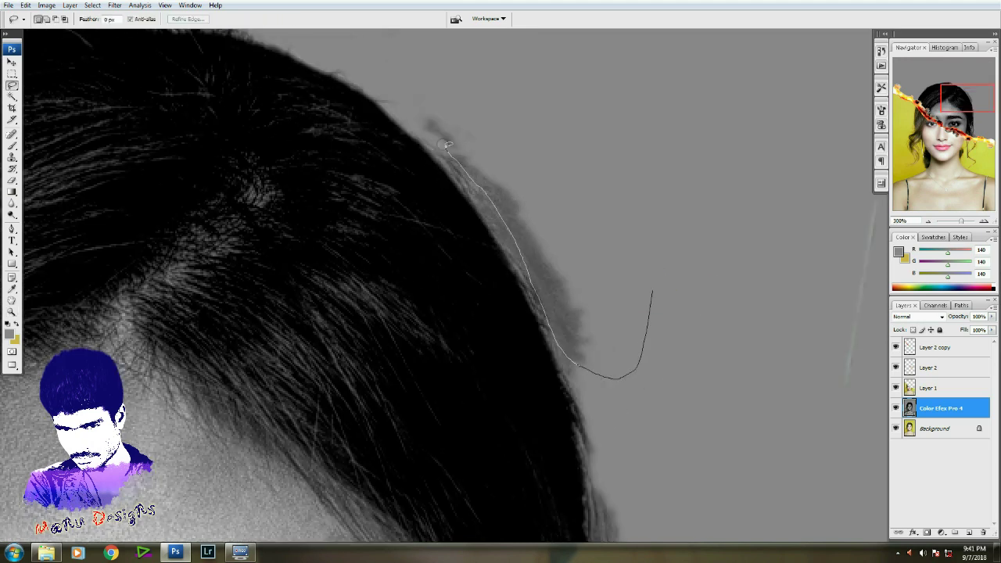
pyautogui.moveTo(464, 181); pyautogui.dragTo(468, 185)
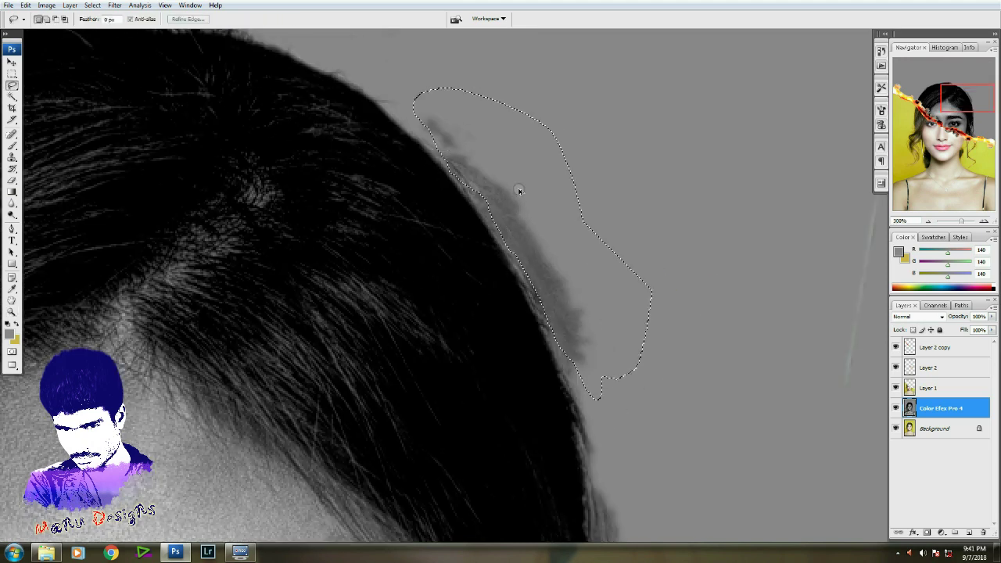
pyautogui.hotkey('ctrl', '0')
# - Select the Layer 2 copy layer and zoom in on the hair beside her eye
pyautogui.press('v')
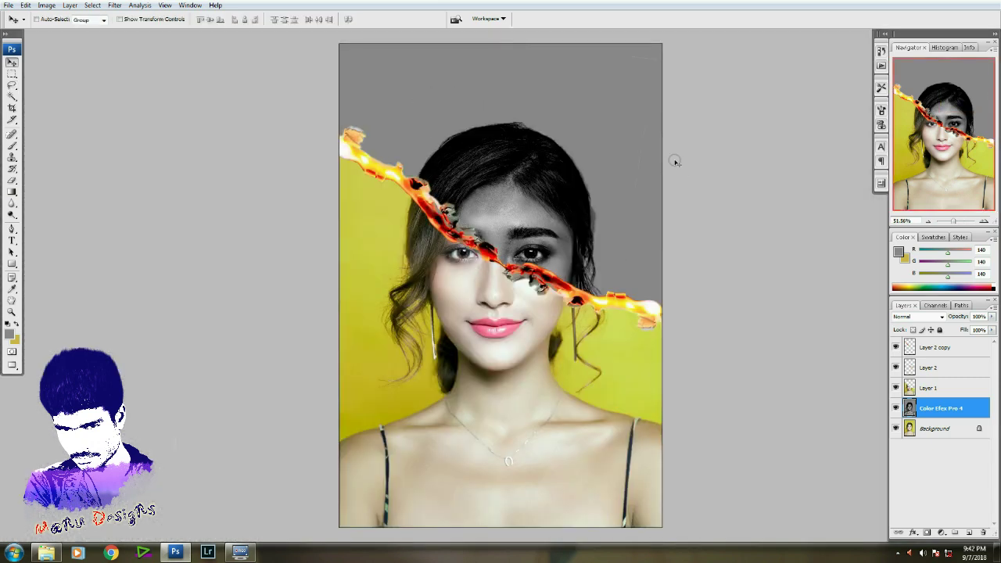
pyautogui.click(896, 347)
pyautogui.click(925, 354)
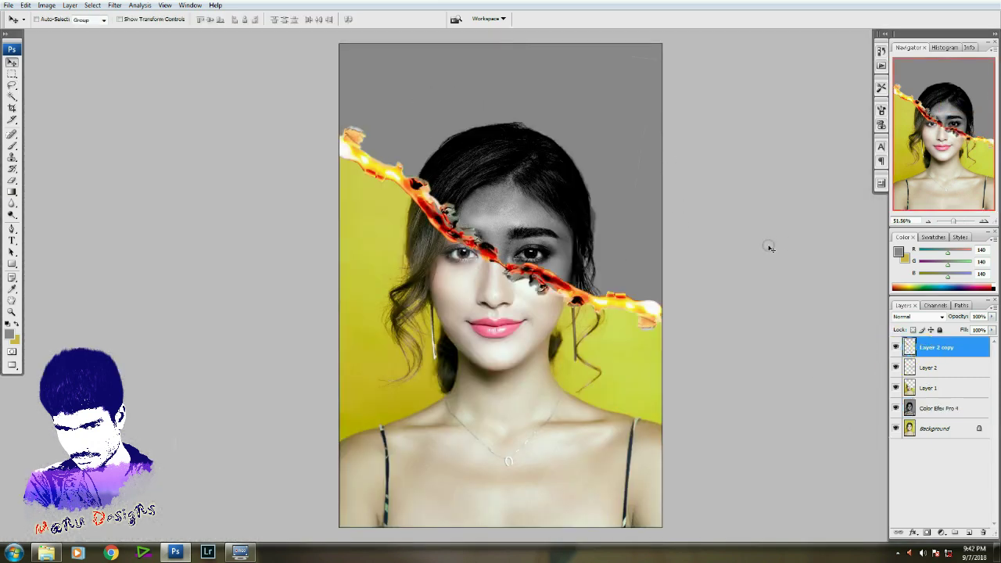
pyautogui.press('e')
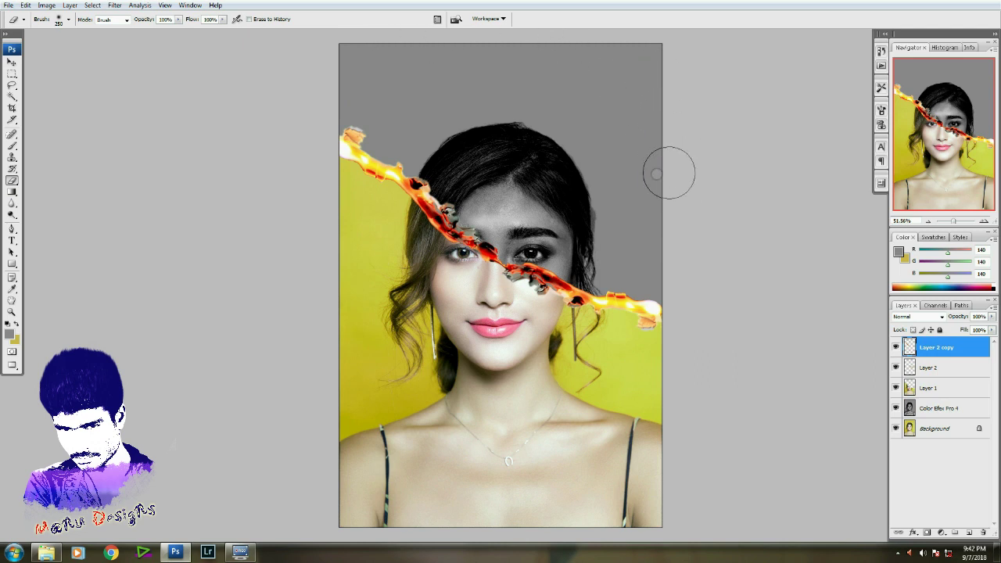
pyautogui.press('z')
pyautogui.moveTo(520, 258); pyautogui.dragTo(655, 175)
# - Delete a feathered grey halo along the hair edge on the Color Efex Pro 4 layer
pyautogui.press('l')
pyautogui.moveTo(570, 239); pyautogui.dragTo(461, 290)
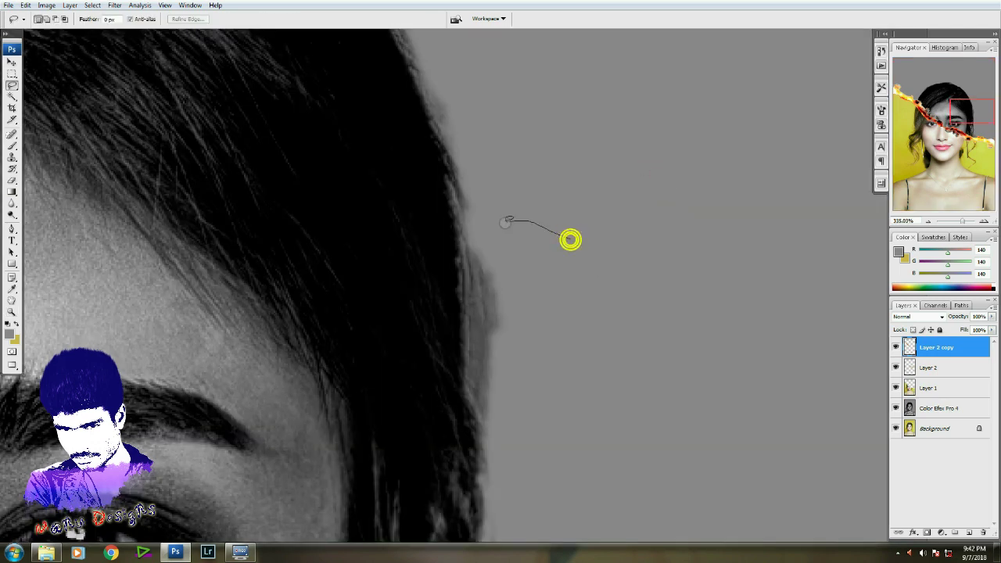
pyautogui.moveTo(476, 408); pyautogui.dragTo(566, 244)
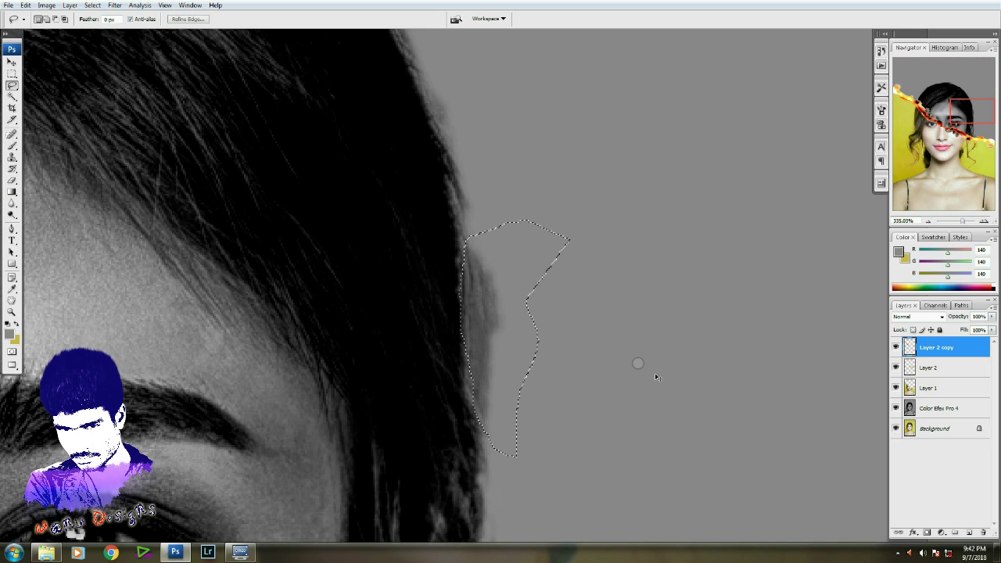
pyautogui.click(941, 408)
pyautogui.hotkey('ctrl', 'alt', 'd')
pyautogui.press('Return')
pyautogui.press('Delete')
pyautogui.hotkey('ctrl', '0')
pyautogui.press('v')
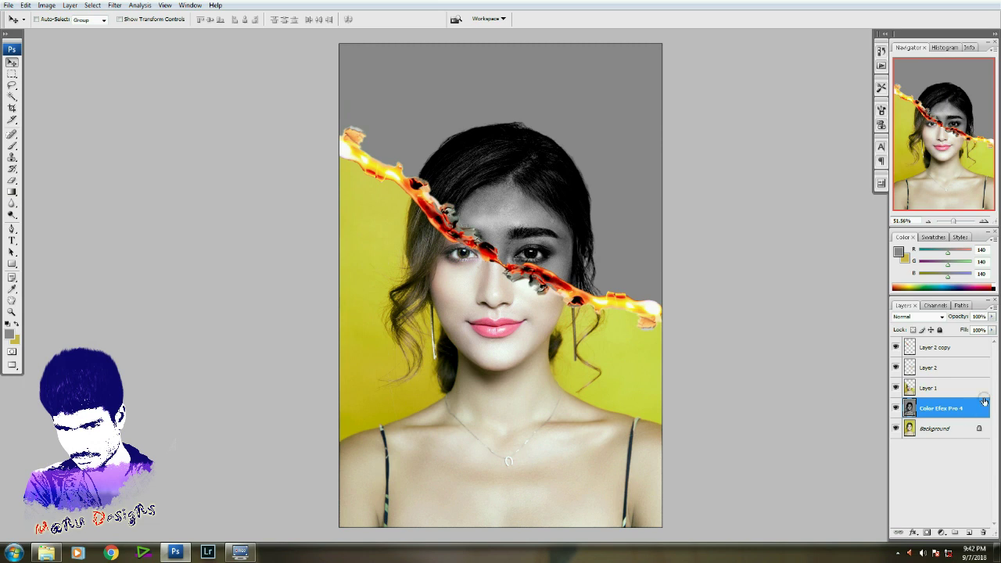
# - Merge Layer 2 and Layer 2 copy, then open the red eye image from Explorer
pyautogui.click(948, 366)
pyautogui.keyDown('shift'); pyautogui.click(935, 349); pyautogui.keyUp('shift')
pyautogui.hotkey('ctrl', 'e')
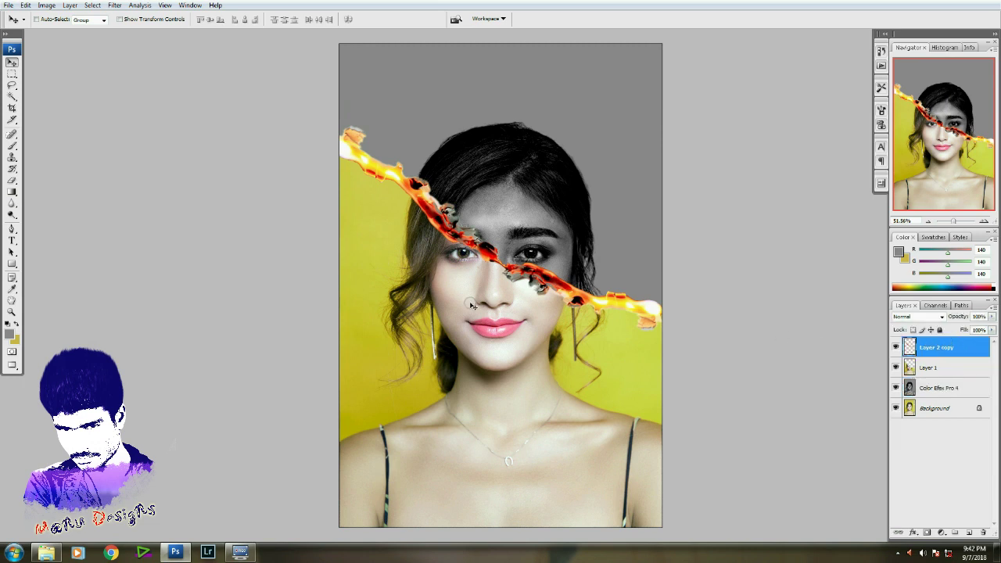
pyautogui.click(46, 553)
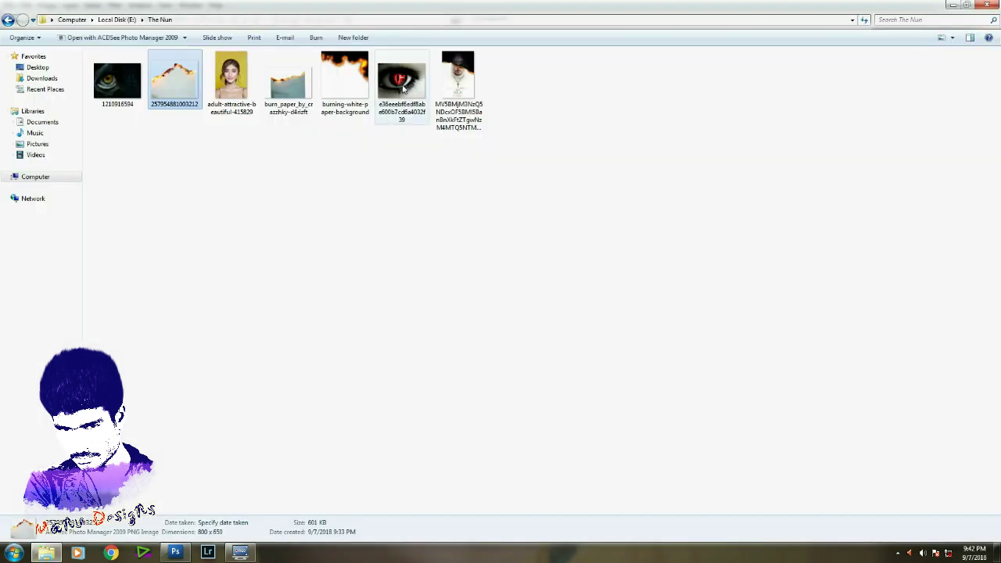
pyautogui.moveTo(408, 88); pyautogui.dragTo(353, 360)
# - View the eye photo at 100% and lasso around the whole red eye
pyautogui.press('z')
pyautogui.click(493, 313)
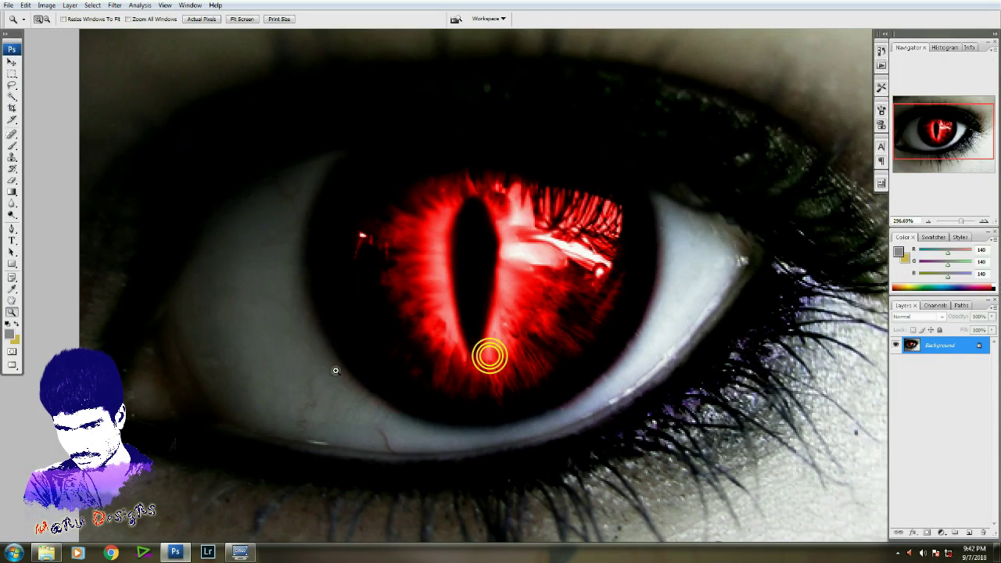
pyautogui.hotkey('ctrl', 'alt', '0')
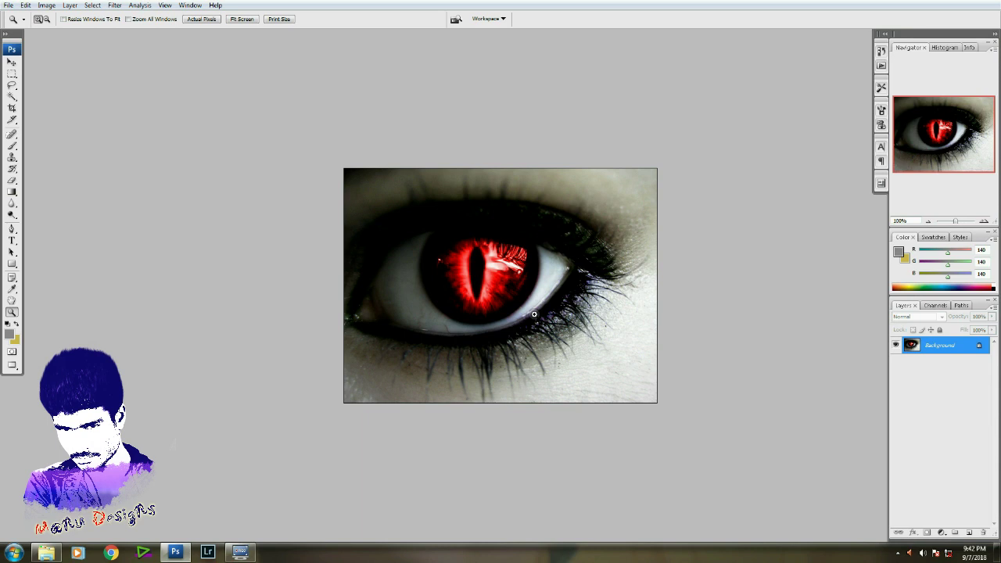
pyautogui.press('l')
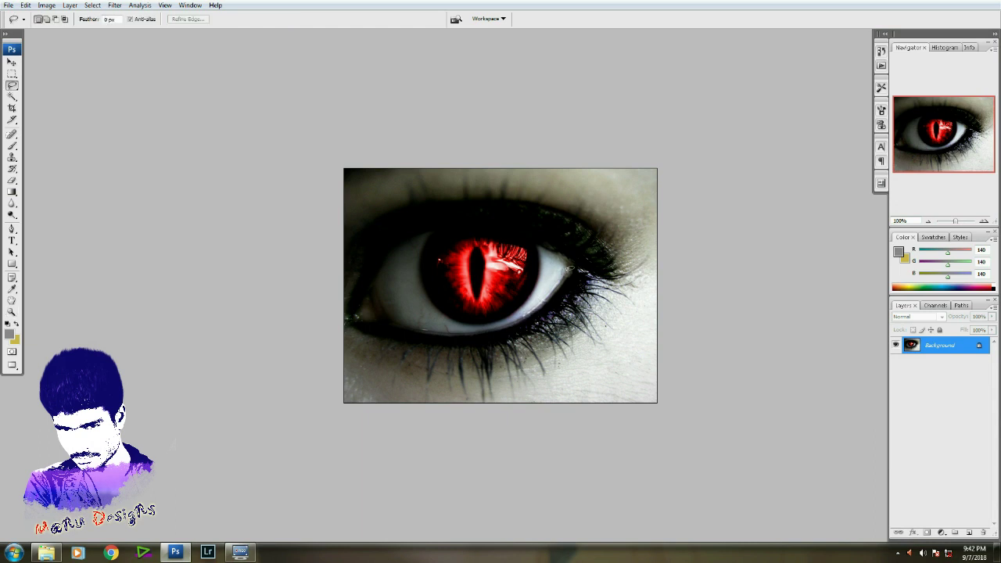
pyautogui.moveTo(622, 245); pyautogui.dragTo(444, 368)
pyautogui.moveTo(313, 288); pyautogui.dragTo(473, 357)
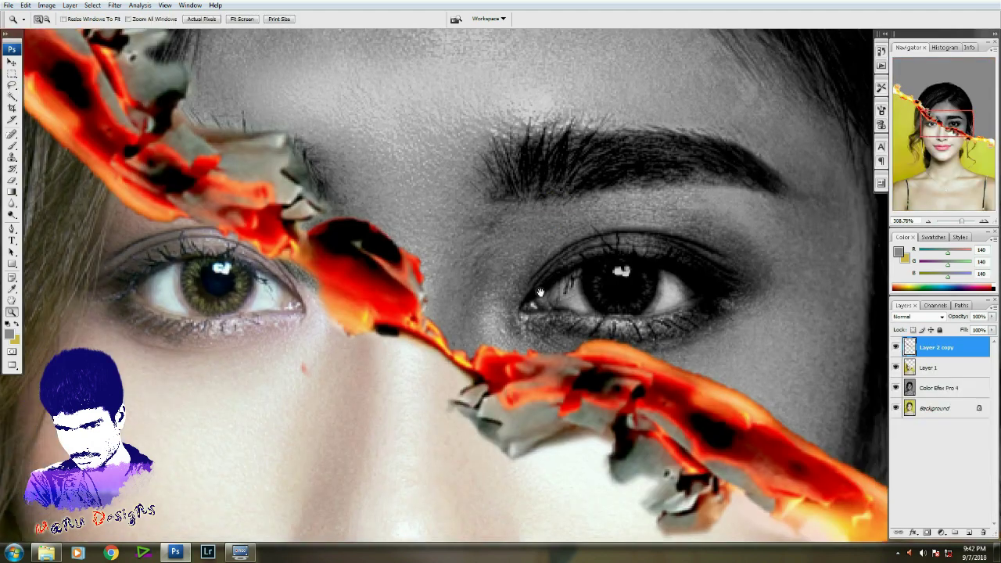
# - Paste the red eye into the portrait and shrink it to fit the face
pyautogui.hotkey('ctrl', 'alt', '0')
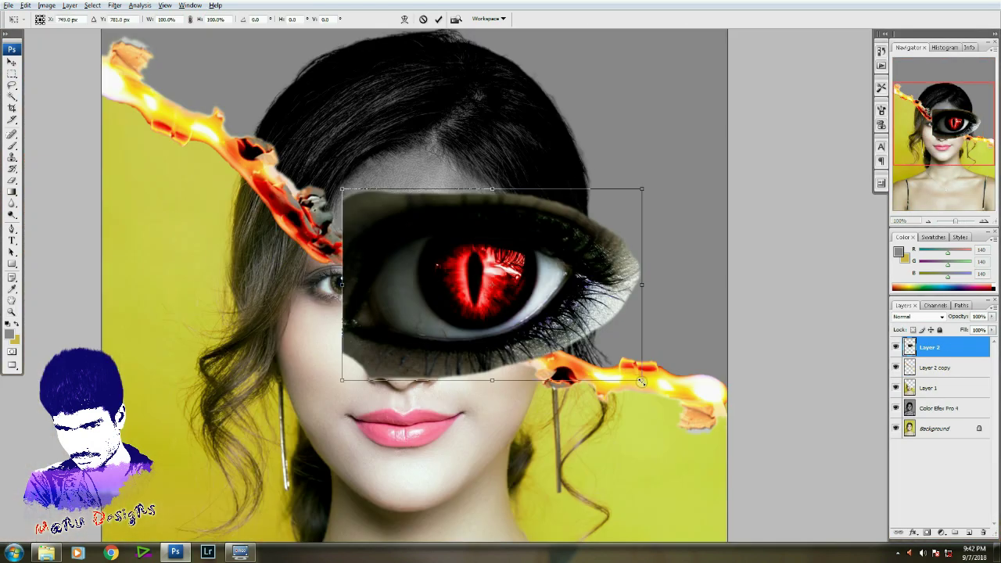
pyautogui.moveTo(641, 382)
pyautogui.mouseDown()
pyautogui.moveTo(528, 311)
pyautogui.moveTo(552, 316)
pyautogui.mouseUp()
pyautogui.press('Return')
pyautogui.press('z')
pyautogui.click(507, 264)
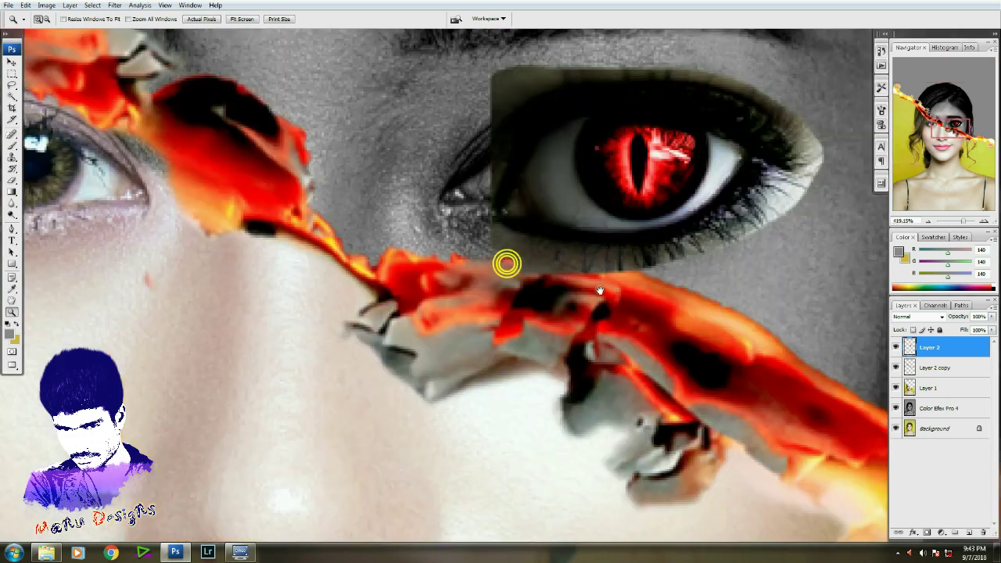
pyautogui.moveTo(600, 290); pyautogui.dragTo(404, 392)
# - Move the red eye over her eye at 50% opacity and scale it smaller
pyautogui.press('v')
pyautogui.moveTo(380, 331); pyautogui.dragTo(337, 312)
pyautogui.press('5')
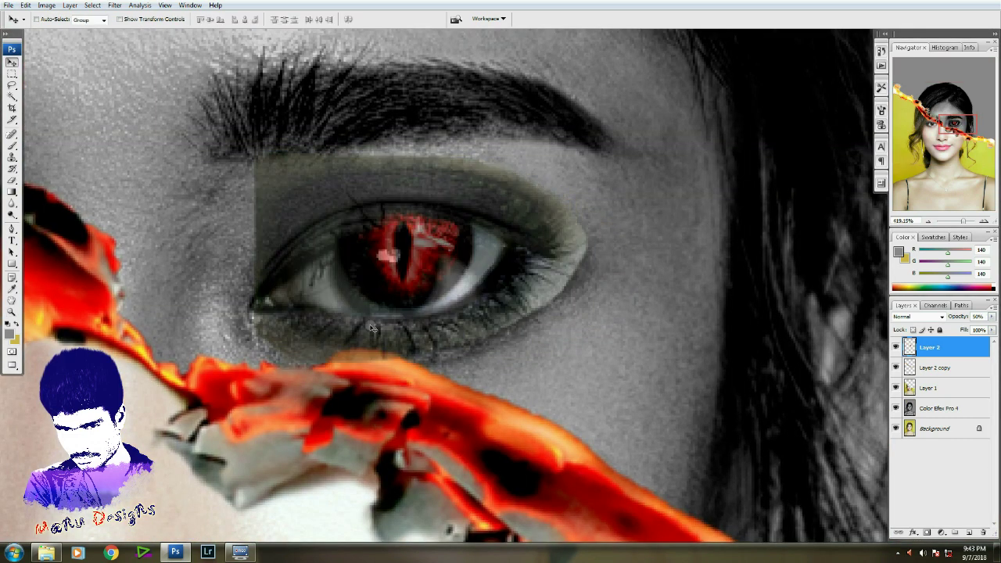
pyautogui.hotkey('ctrl', 't')
pyautogui.moveTo(586, 149); pyautogui.dragTo(532, 184)
pyautogui.press('Return')
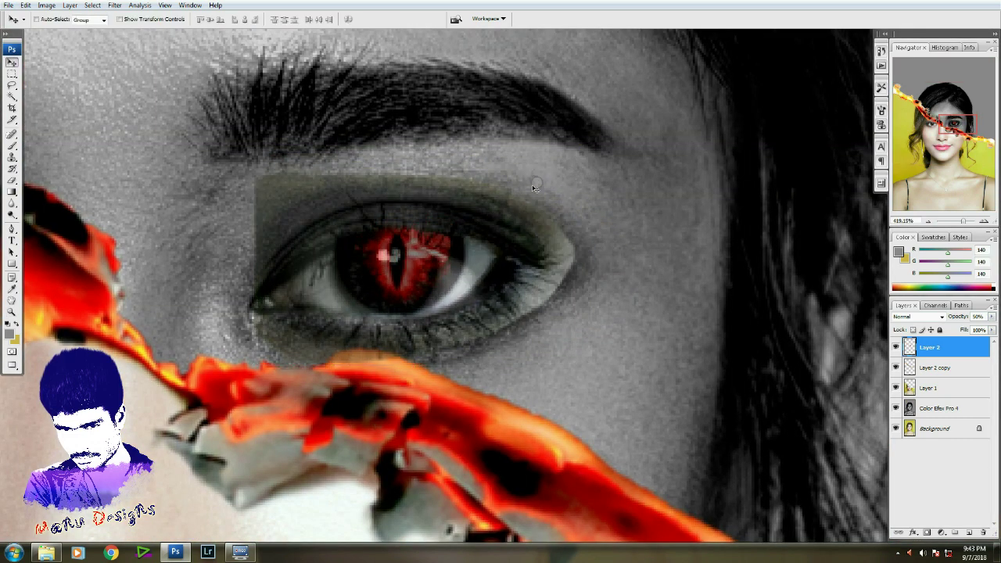
# - Zoom closer, align the red eye with hers, and set layer opacity to 30%
pyautogui.press('z')
pyautogui.click(392, 255)
pyautogui.click(395, 216)
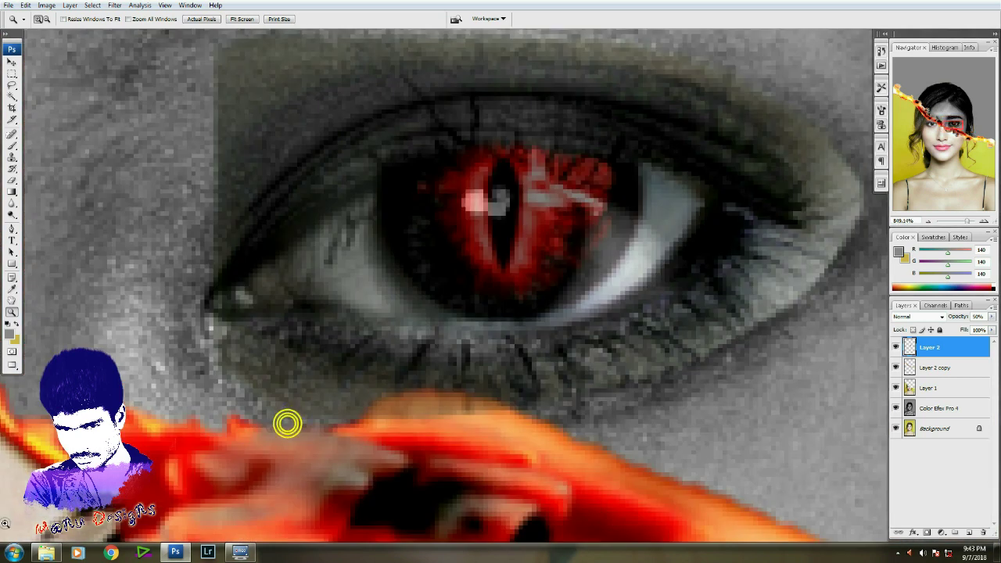
pyautogui.click(287, 423)
pyautogui.press('v')
pyautogui.moveTo(470, 288); pyautogui.dragTo(480, 261)
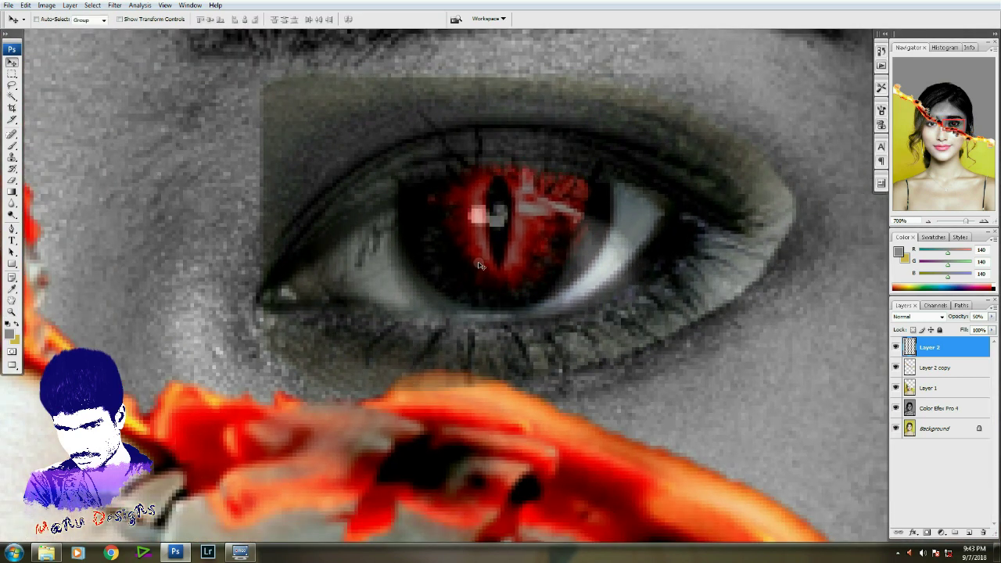
pyautogui.press('0')
pyautogui.press('3')
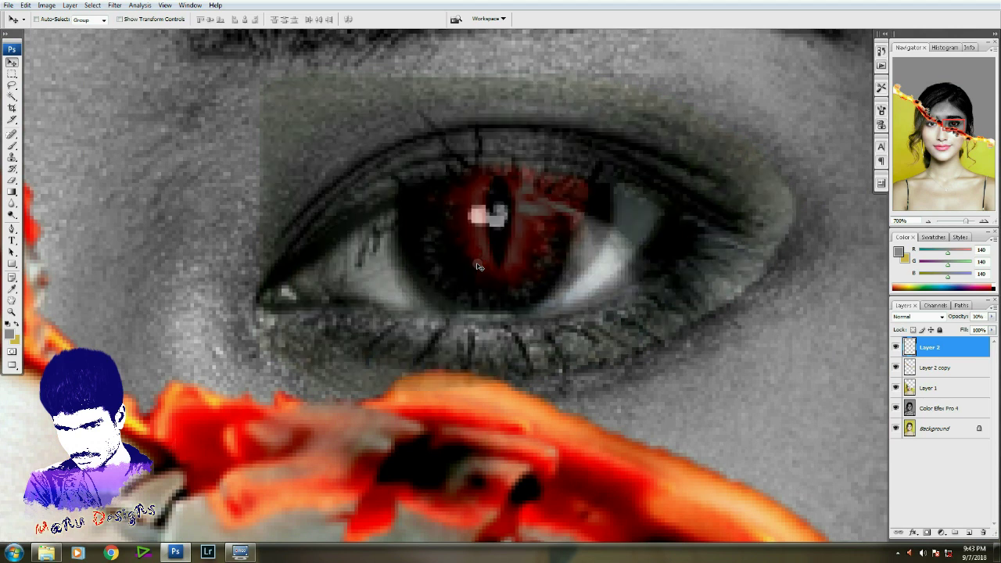
# - Erase the red eye's edges with a smaller eraser and restore full opacity
pyautogui.press('e')
pyautogui.press('[')
pyautogui.press('[')
pyautogui.press('[')
pyautogui.press('[')
pyautogui.press('[')
pyautogui.moveTo(236, 176)
pyautogui.mouseDown()
pyautogui.moveTo(469, 102)
pyautogui.moveTo(759, 180)
pyautogui.moveTo(688, 329)
pyautogui.moveTo(416, 378)
pyautogui.mouseUp()
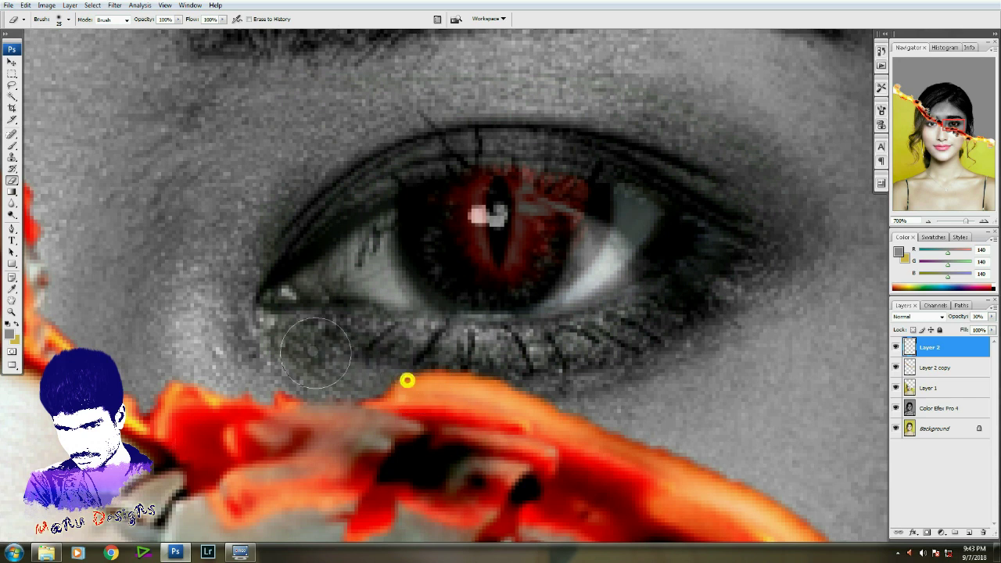
pyautogui.press('v')
pyautogui.press('0')
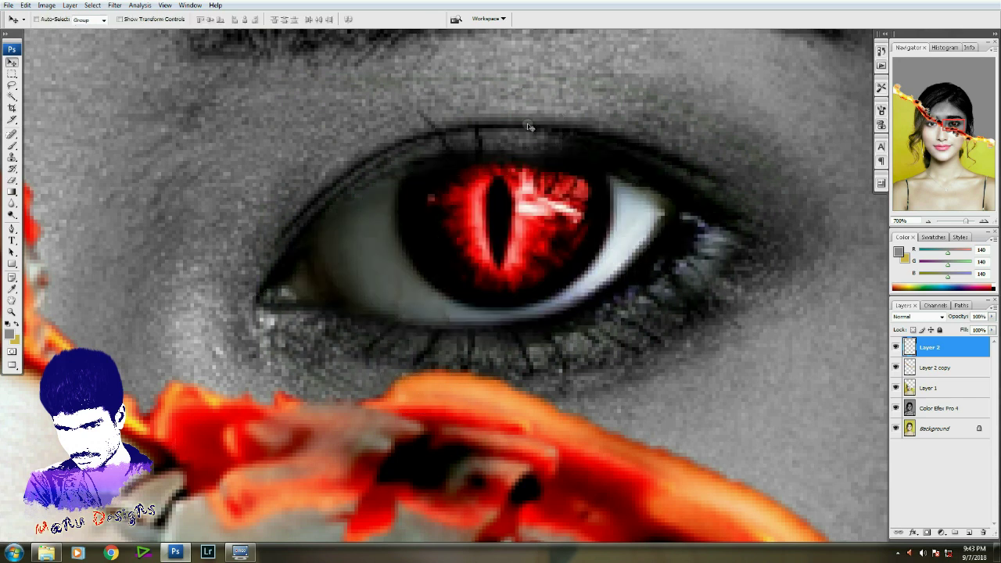
pyautogui.hotkey('ctrl', '0')
# - Zoom in on the red eye and toggle its layer visibility to compare
pyautogui.press('z')
pyautogui.click(539, 210)
pyautogui.moveTo(567, 277); pyautogui.dragTo(533, 291)
pyautogui.click(692, 145)
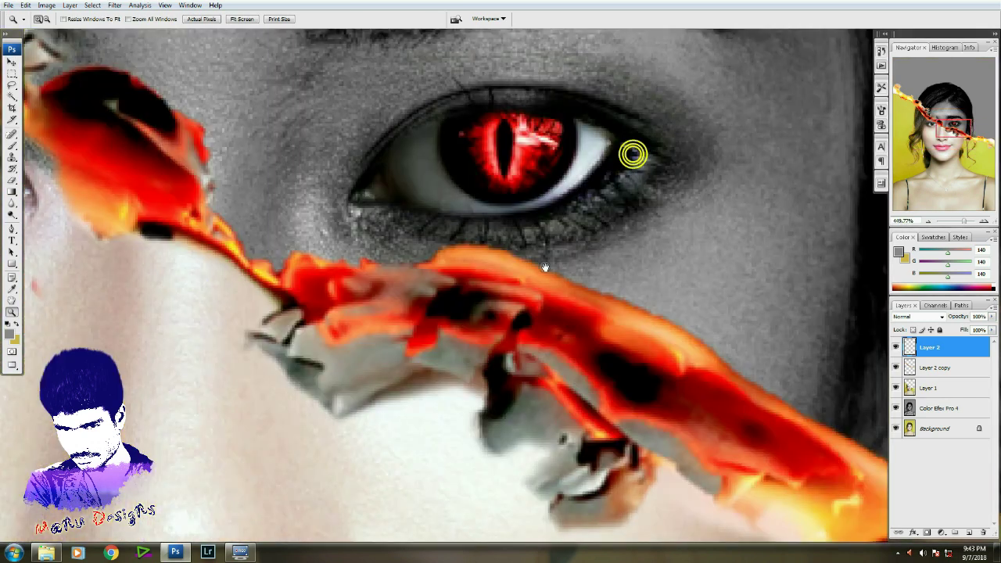
pyautogui.press('v')
pyautogui.click(896, 347)
pyautogui.click(896, 347)
# - Scale the red eye to fit the socket and nudge it slightly right and down
pyautogui.click(896, 347)
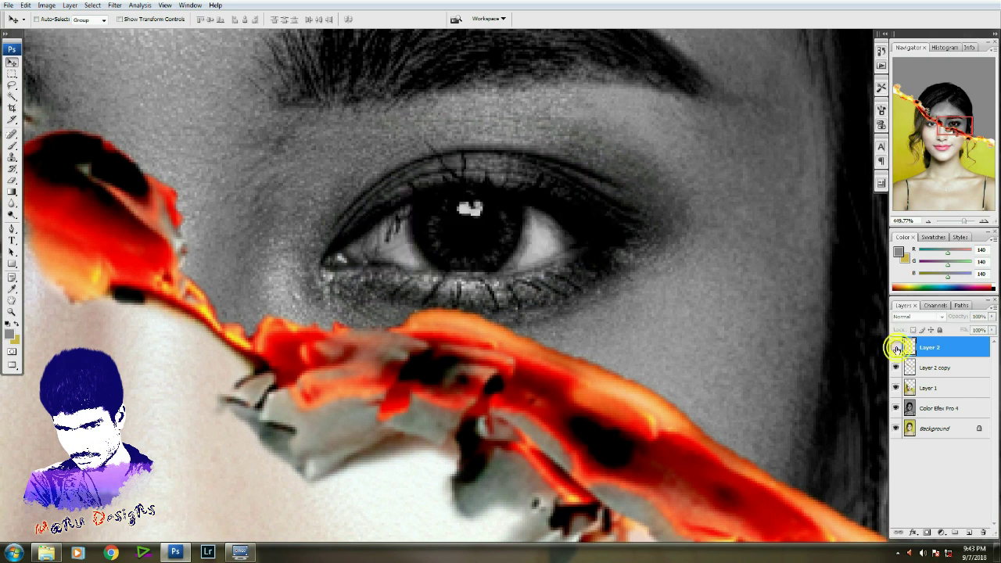
pyautogui.click(895, 347)
pyautogui.hotkey('ctrl', 't')
pyautogui.moveTo(672, 322); pyautogui.dragTo(653, 306)
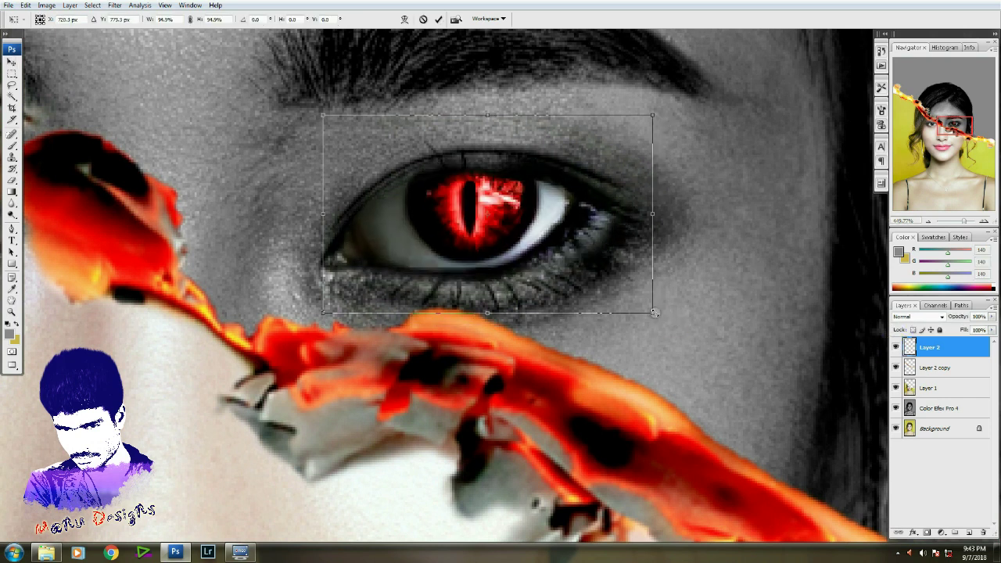
pyautogui.press('Return')
pyautogui.moveTo(492, 242); pyautogui.dragTo(494, 249)
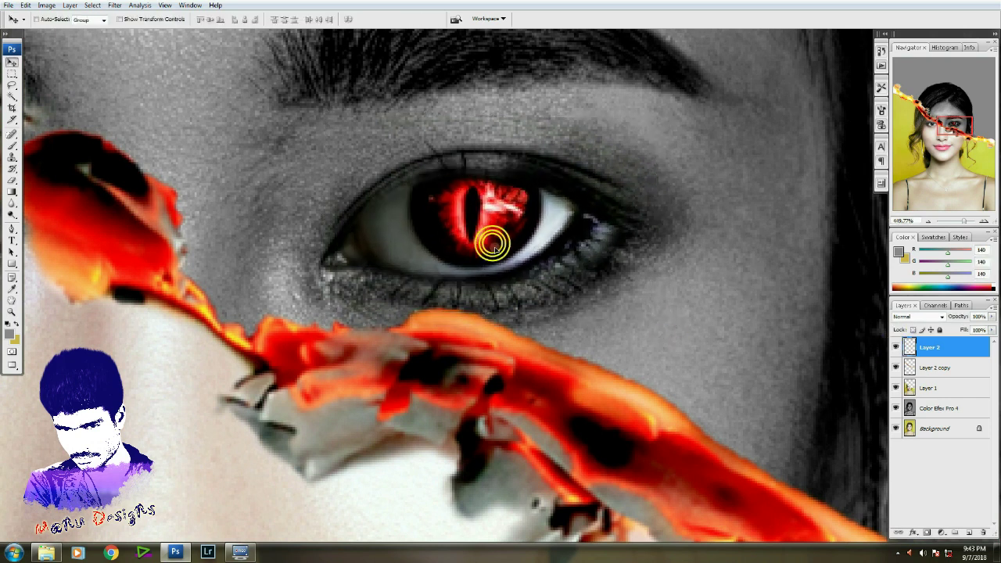
pyautogui.press('e')
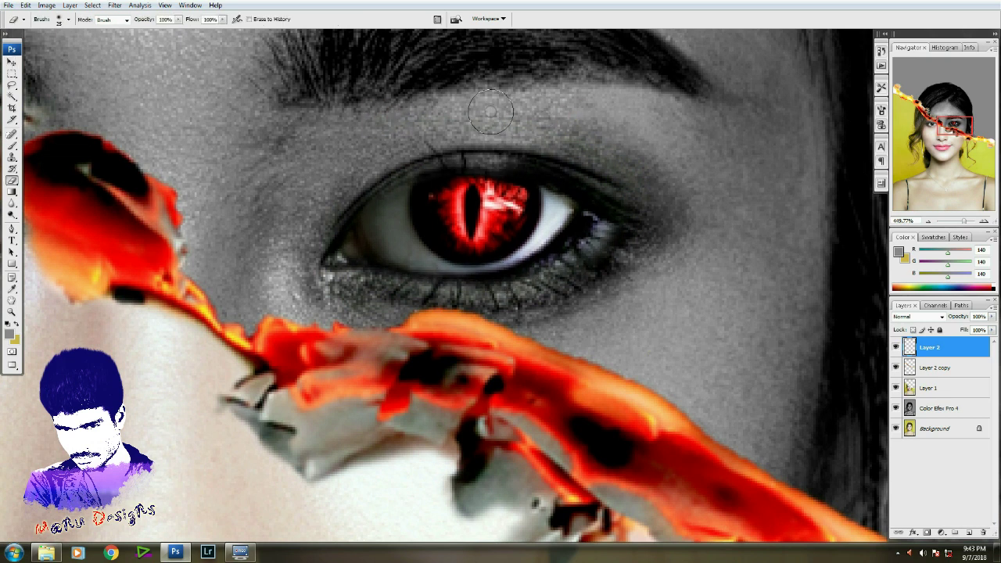
pyautogui.press('v')
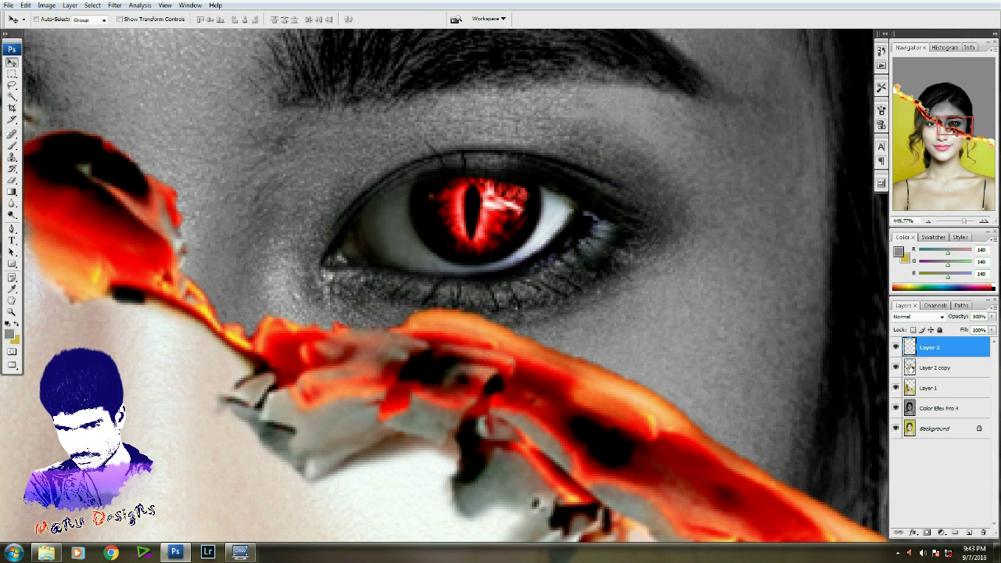
# - Toggle the eye layer to compare, then resize the red eye slightly
pyautogui.click(897, 347)
pyautogui.click(897, 347)
pyautogui.hotkey('ctrl', 't')
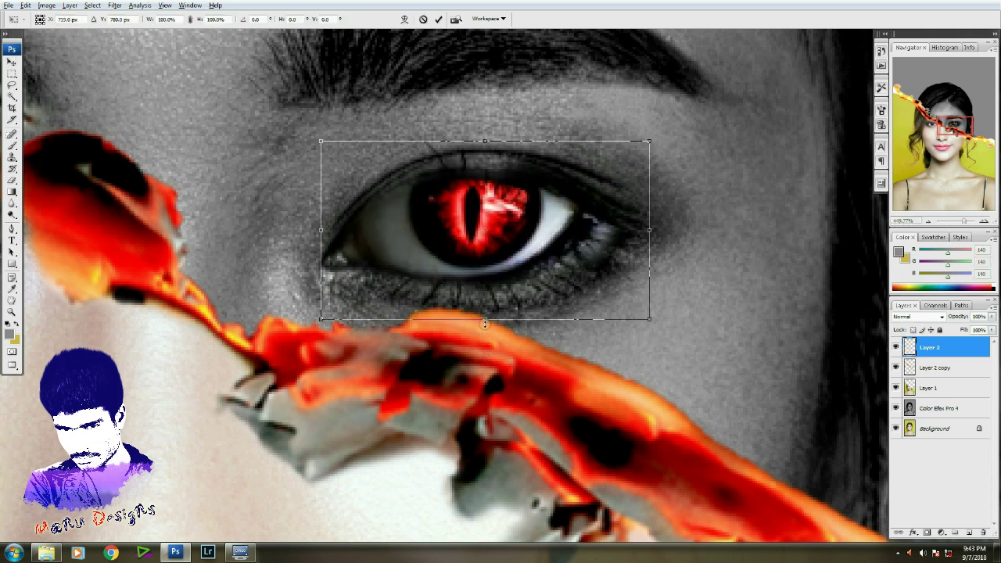
pyautogui.moveTo(485, 323); pyautogui.dragTo(485, 313)
pyautogui.press('Return')
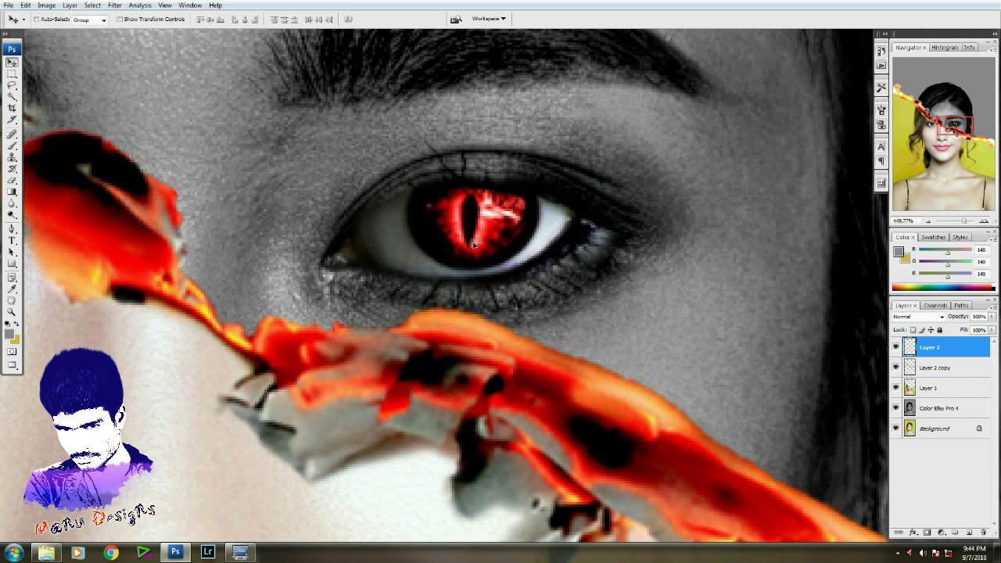
# - Check the eye's fit at 50% opacity, then restore it to 100% and zoom in
pyautogui.hotkey('ctrl', '0')
pyautogui.moveTo(548, 282); pyautogui.dragTo(578, 217)
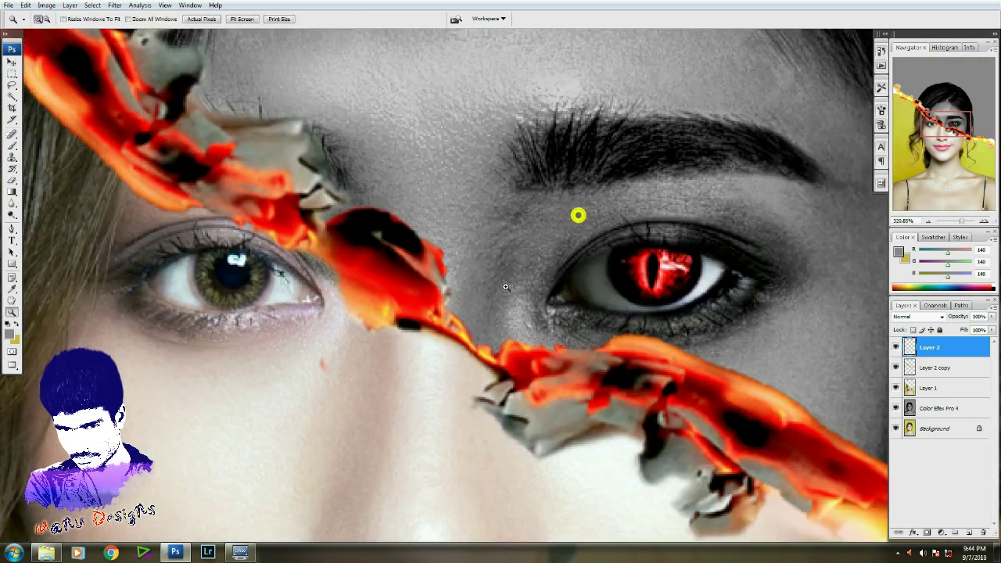
pyautogui.press('5')
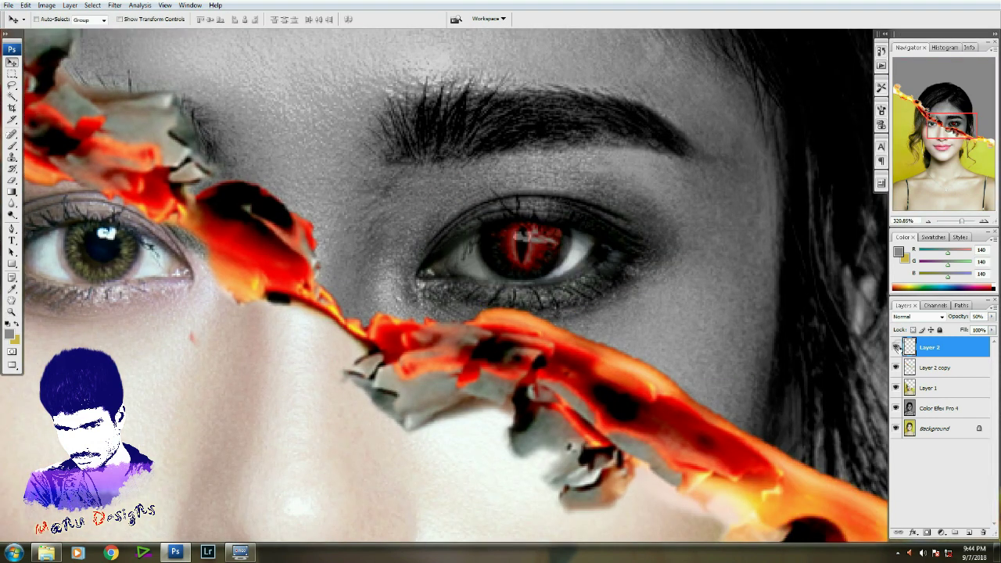
pyautogui.press('0')
pyautogui.press('z')
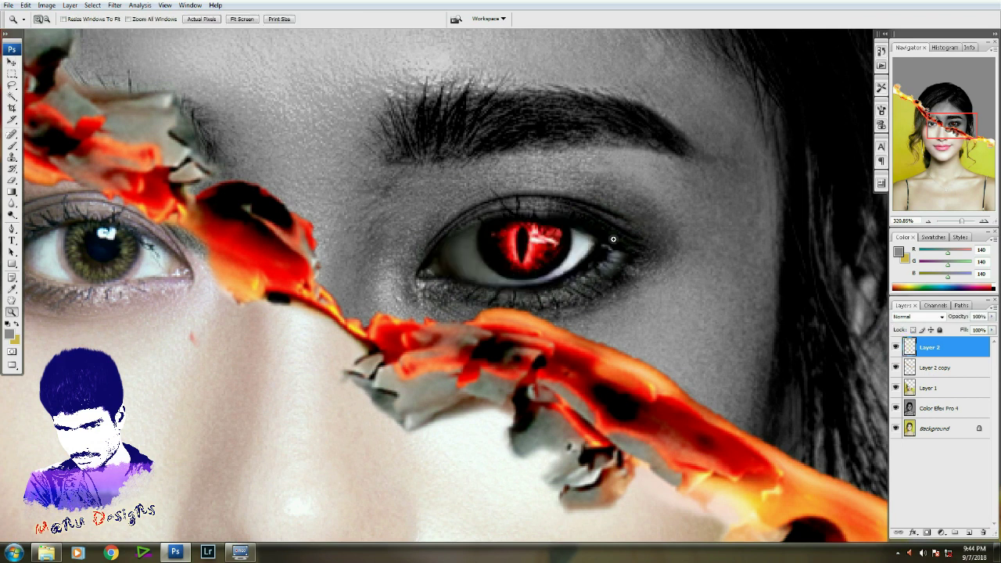
pyautogui.moveTo(613, 239); pyautogui.dragTo(649, 239)
# - Zoom in on the red eye, try a colour-based selection, then deselect it
pyautogui.press('w')
pyautogui.hotkey('shift', 'w')
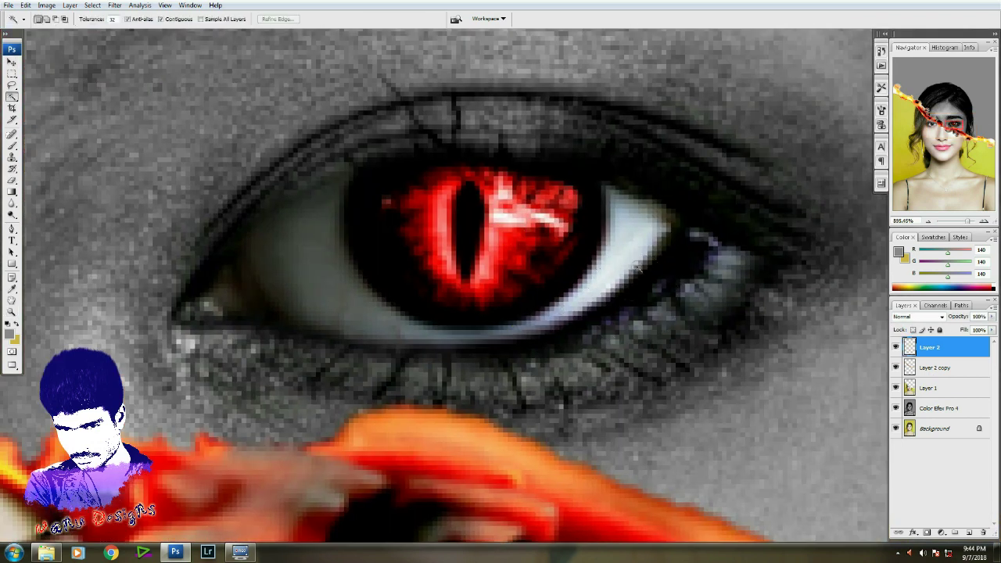
pyautogui.click(626, 266)
pyautogui.keyDown('shift'); pyautogui.click(659, 266); pyautogui.keyUp('shift')
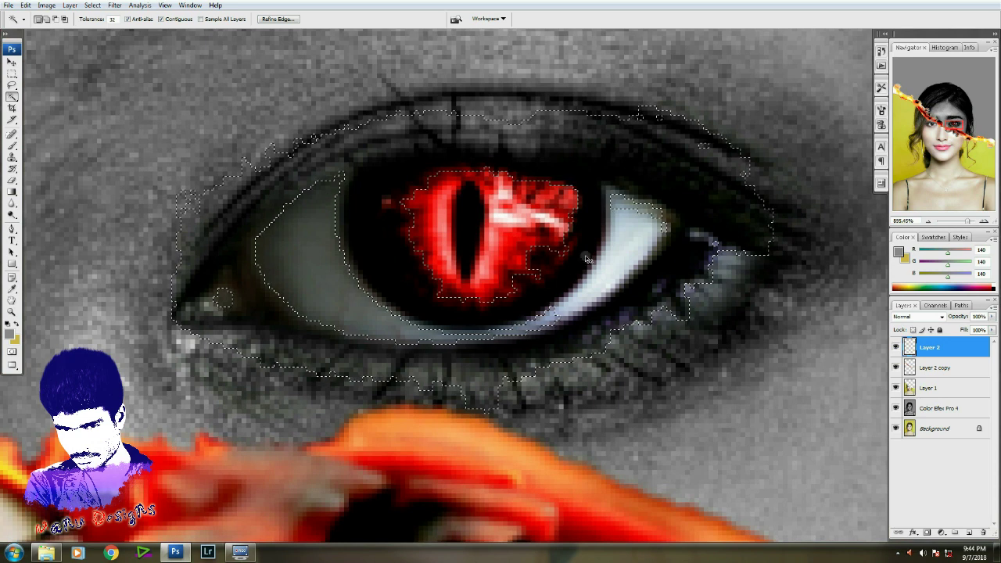
pyautogui.hotkey('ctrl', 'd')
# - Lasso around the red iris and feather the selection
pyautogui.press('l')
pyautogui.moveTo(587, 219)
pyautogui.mouseDown()
pyautogui.moveTo(390, 236)
pyautogui.moveTo(522, 155)
pyautogui.mouseUp()
pyautogui.moveTo(461, 303); pyautogui.dragTo(462, 305)
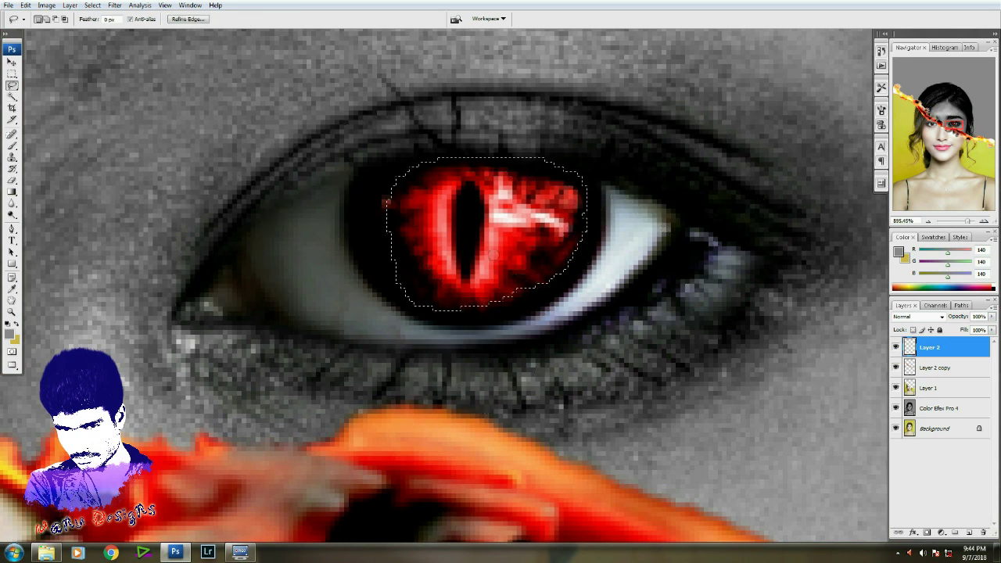
pyautogui.moveTo(516, 269); pyautogui.dragTo(442, 289)
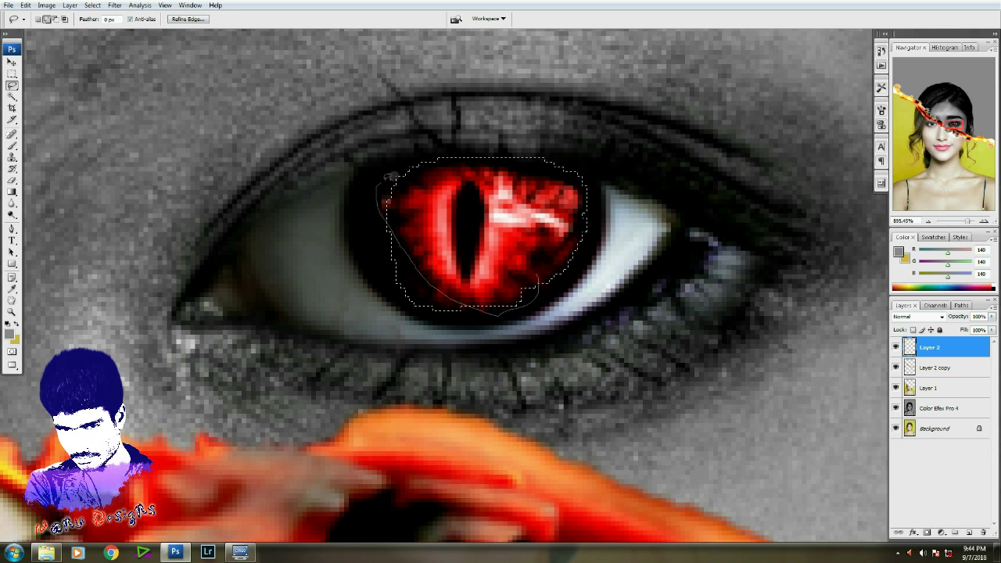
pyautogui.moveTo(391, 177); pyautogui.dragTo(389, 175)
pyautogui.hotkey('alt', 'ctrl', 'd')
pyautogui.press('Return')
# - Copy the iris to Layer 3, delete Layer 2, and nudge the iris slightly down-left
pyautogui.hotkey('ctrl', 'j')
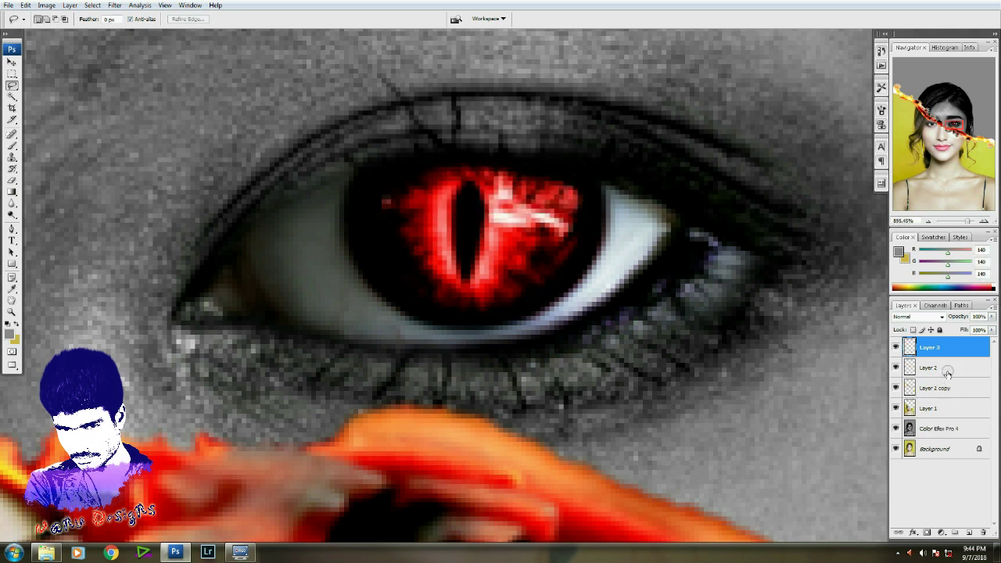
pyautogui.click(946, 367)
pyautogui.press('v')
pyautogui.press('Delete')
pyautogui.click(931, 357)
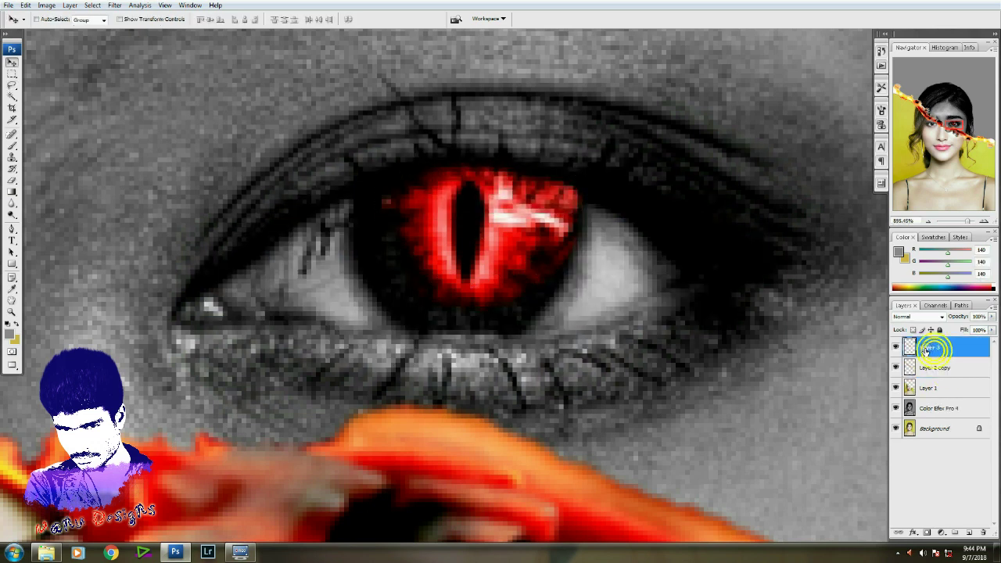
pyautogui.moveTo(474, 228); pyautogui.dragTo(460, 243)
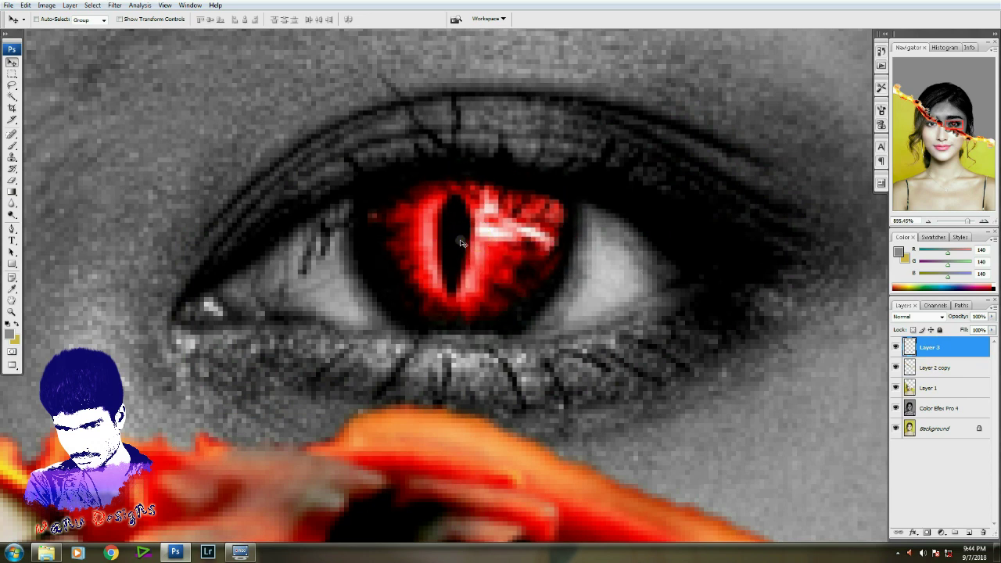
pyautogui.hotkey('ctrl', '0')
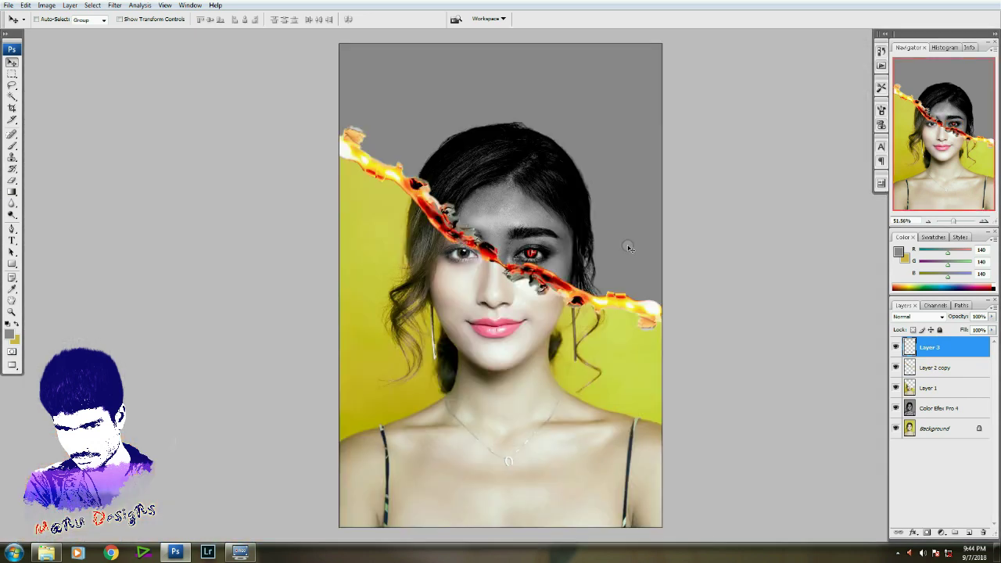
# - Launch Color Efex Pro 4 on its layer and preview Film Efex: Modern at 49% contrast
pyautogui.click(949, 407)
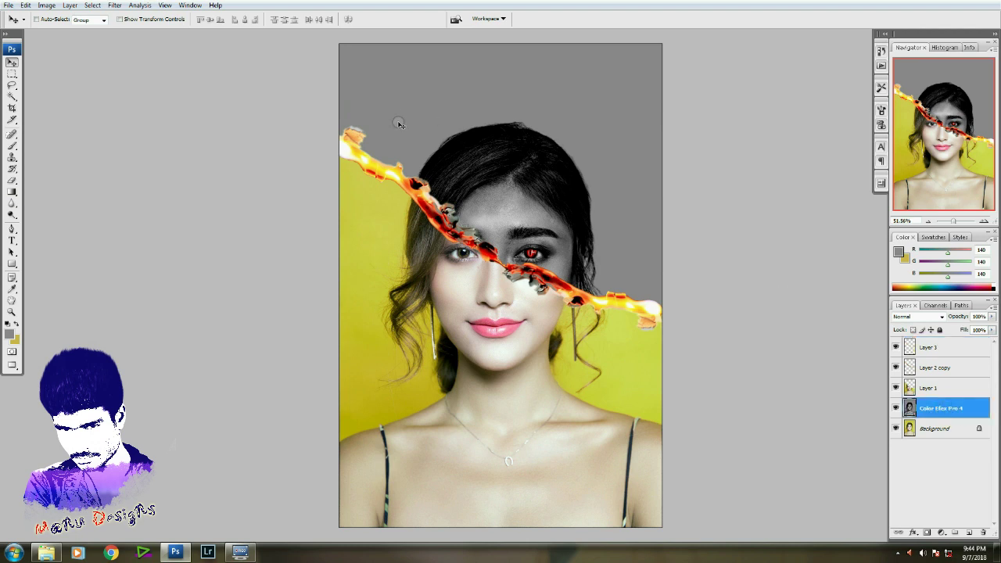
pyautogui.click(115, 6)
pyautogui.moveTo(135, 254)
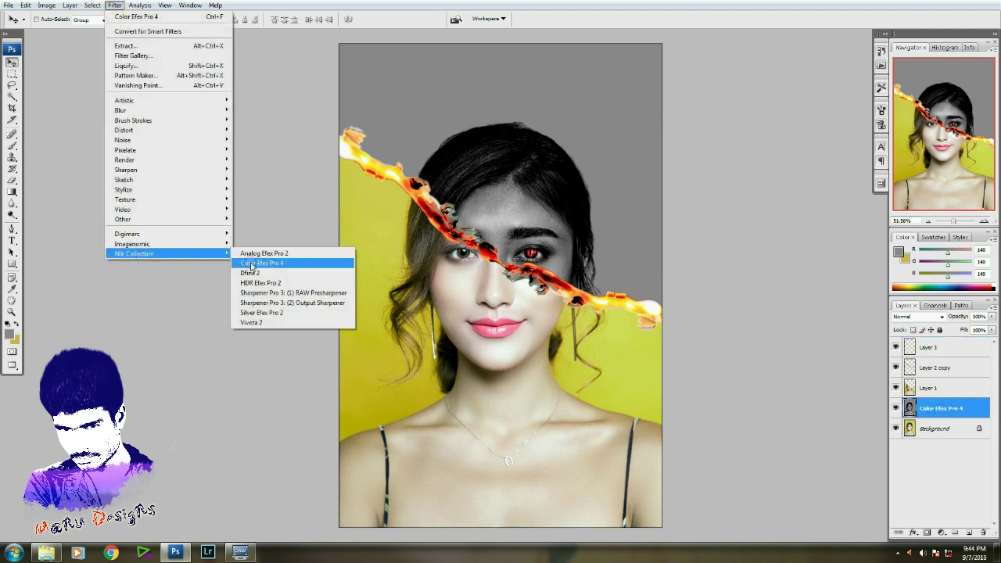
pyautogui.click(270, 267)
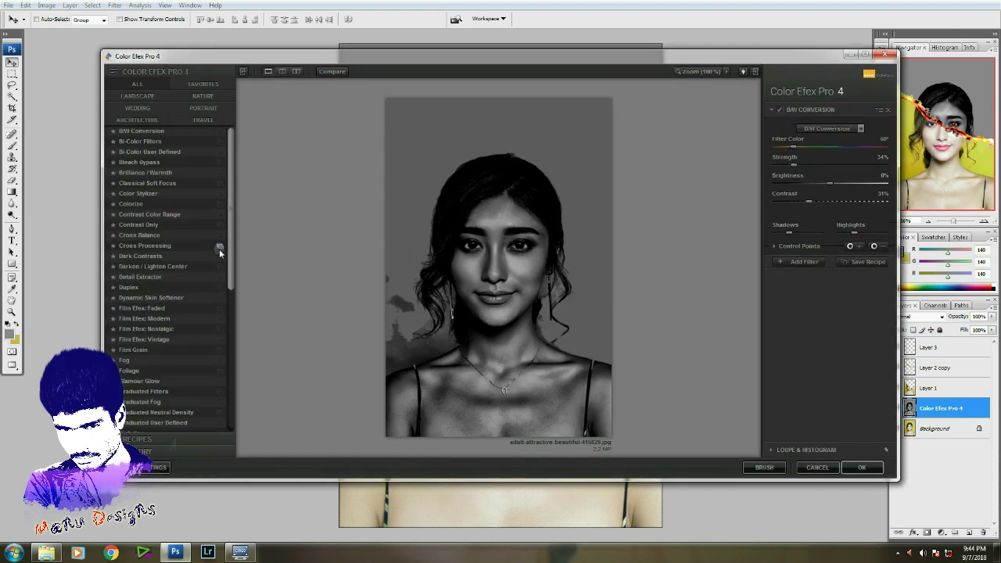
pyautogui.click(168, 318)
pyautogui.click(171, 328)
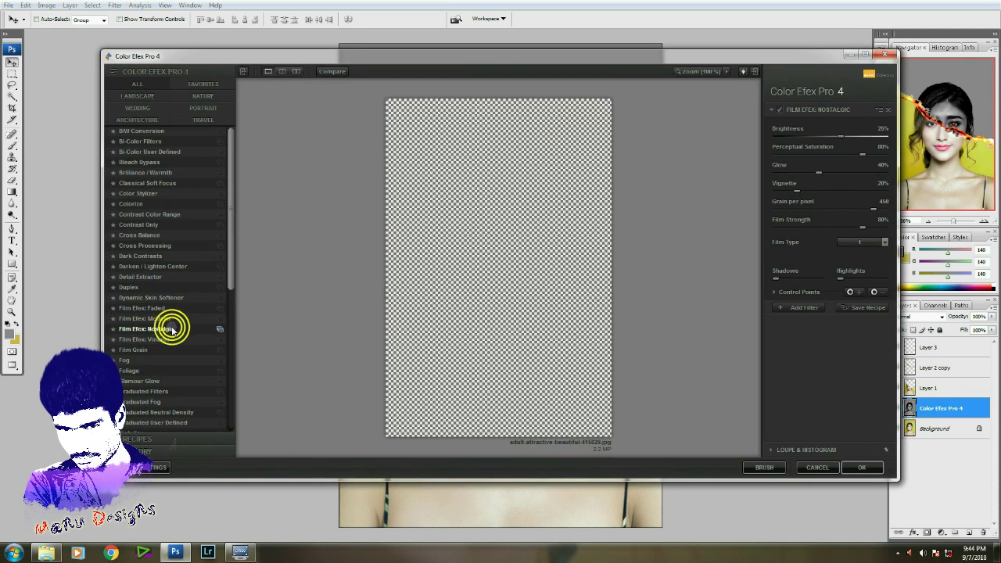
pyautogui.click(168, 319)
pyautogui.moveTo(813, 163)
pyautogui.mouseDown()
pyautogui.moveTo(829, 163)
pyautogui.moveTo(772, 148)
pyautogui.mouseUp()
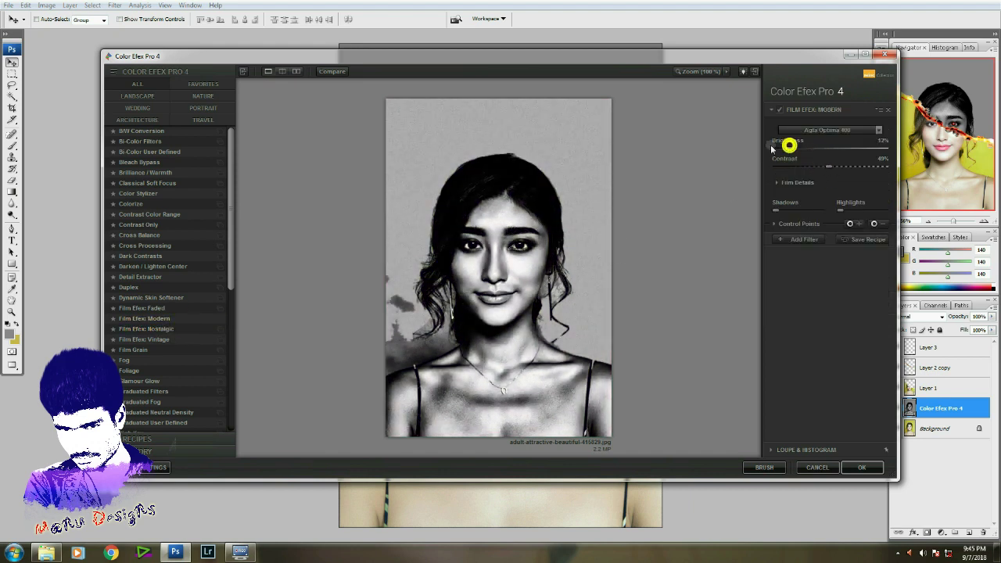
# - Try the Kodak Ektachrome E100G film and Glamour Glow, then apply Dark Contrasts instead
pyautogui.click(828, 130)
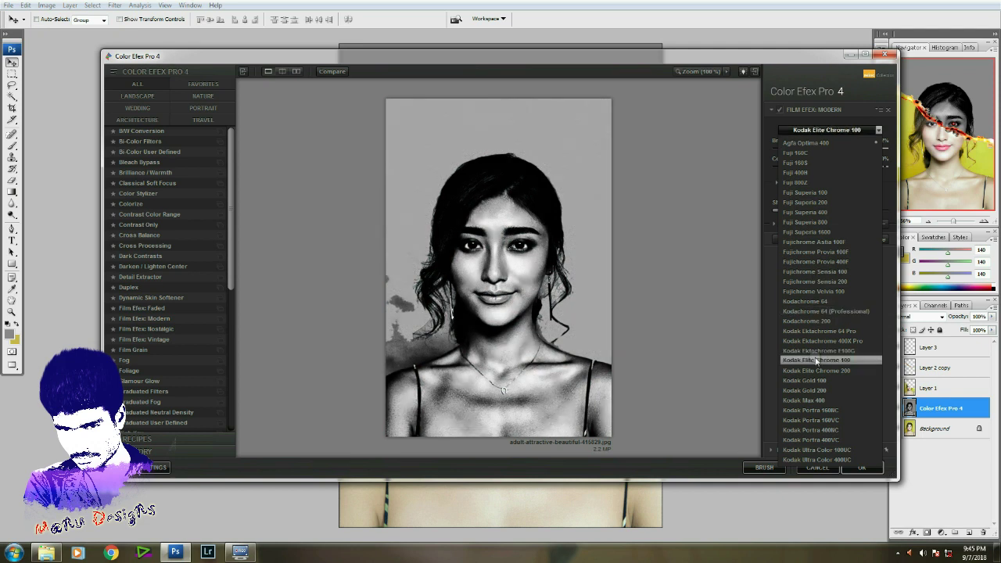
pyautogui.click(813, 346)
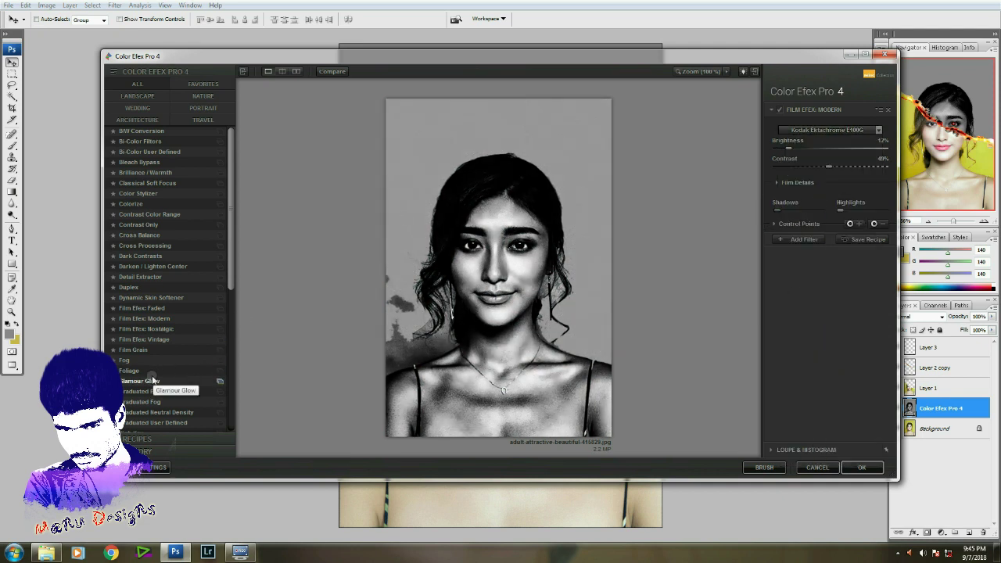
pyautogui.click(154, 380)
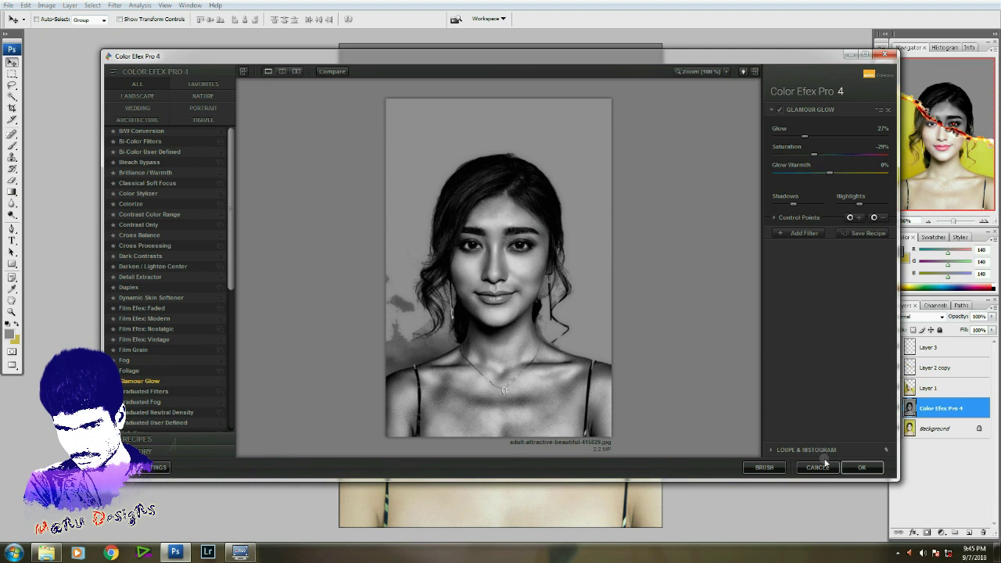
pyautogui.click(780, 110)
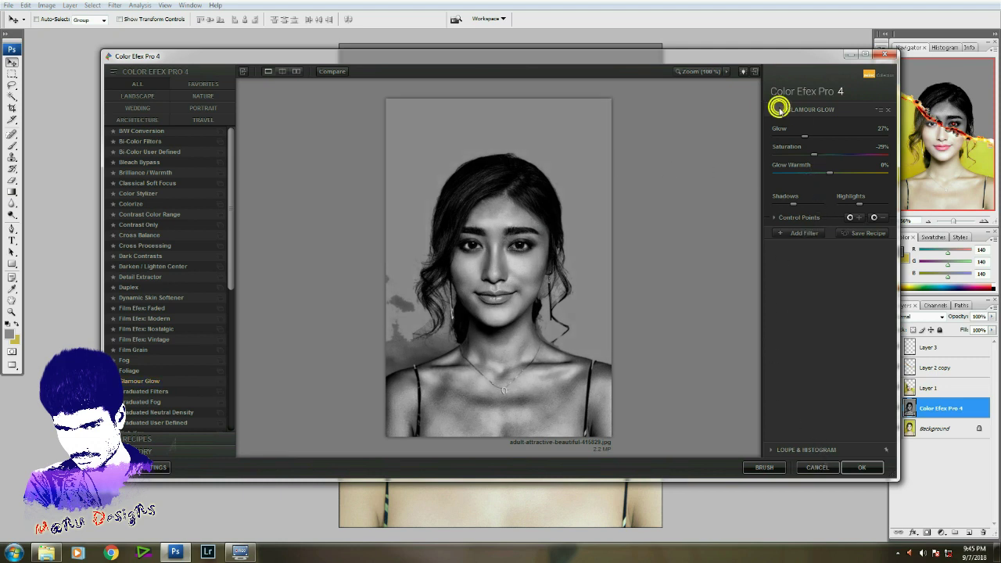
pyautogui.click(140, 256)
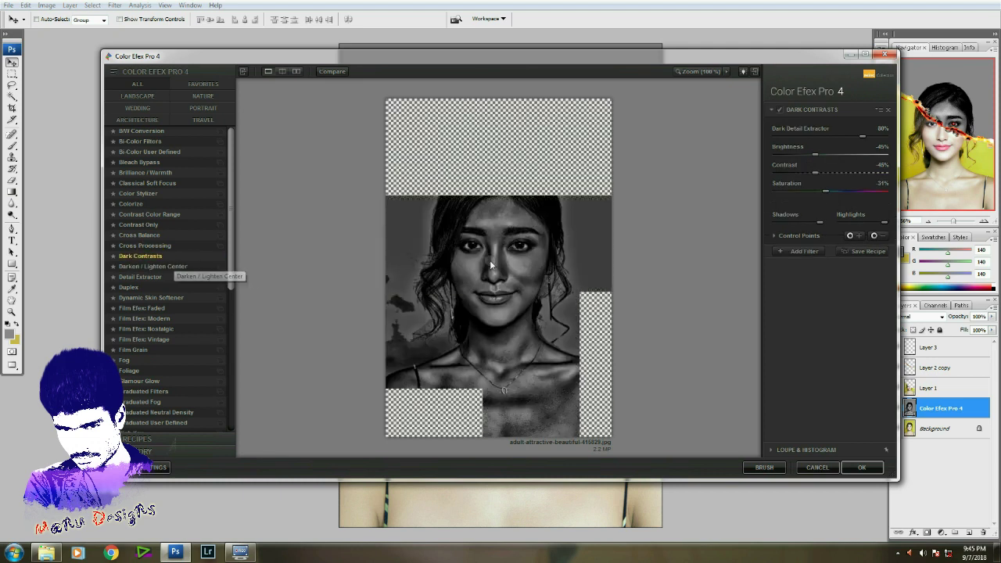
pyautogui.click(800, 251)
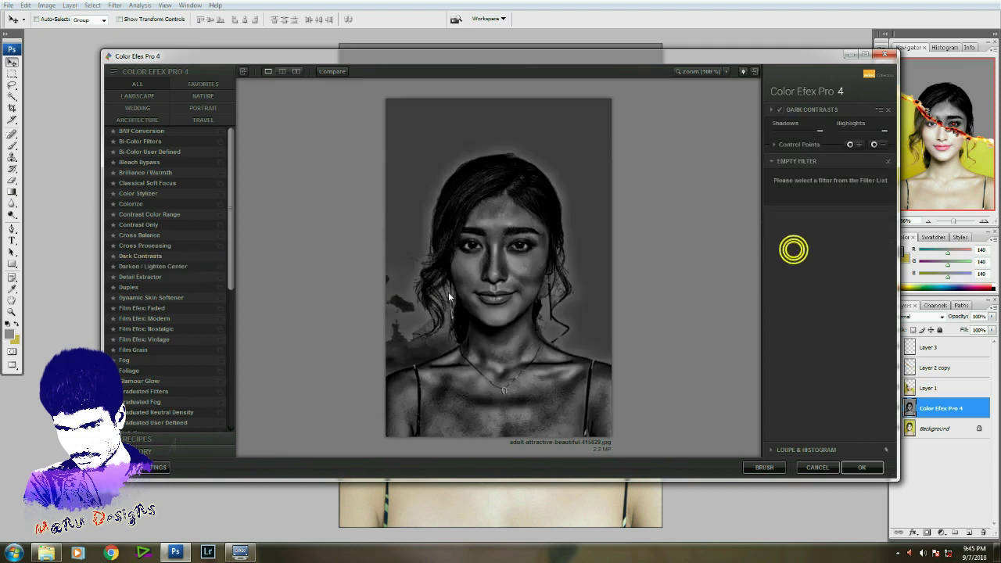
pyautogui.click(850, 467)
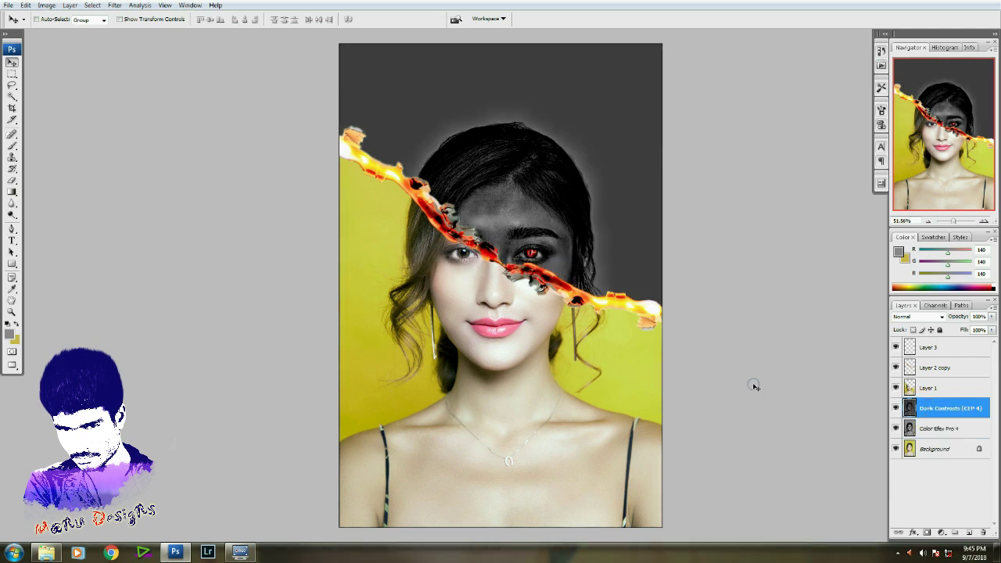
pyautogui.moveTo(368, 344); pyautogui.dragTo(576, 174)
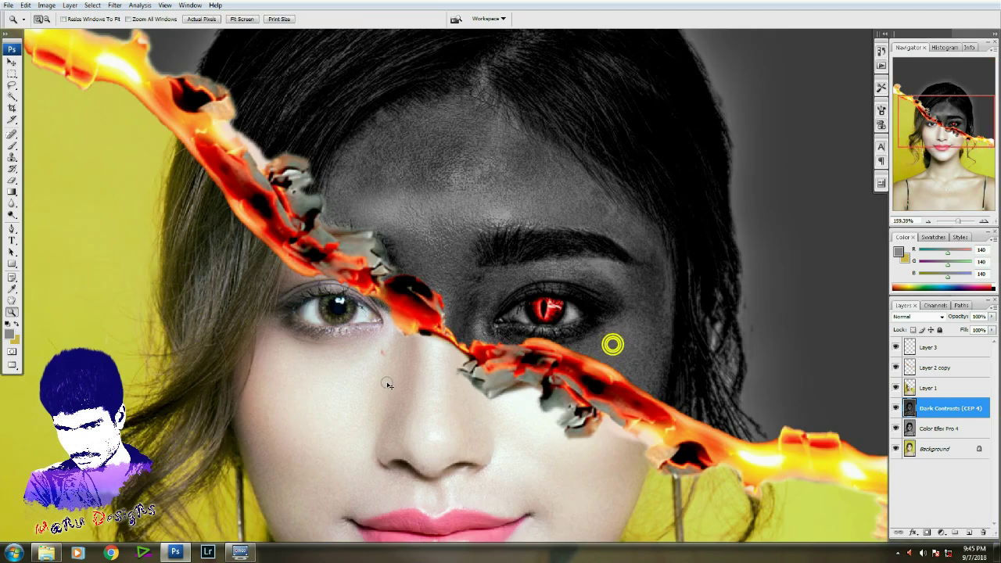
pyautogui.hotkey('ctrl', '0')
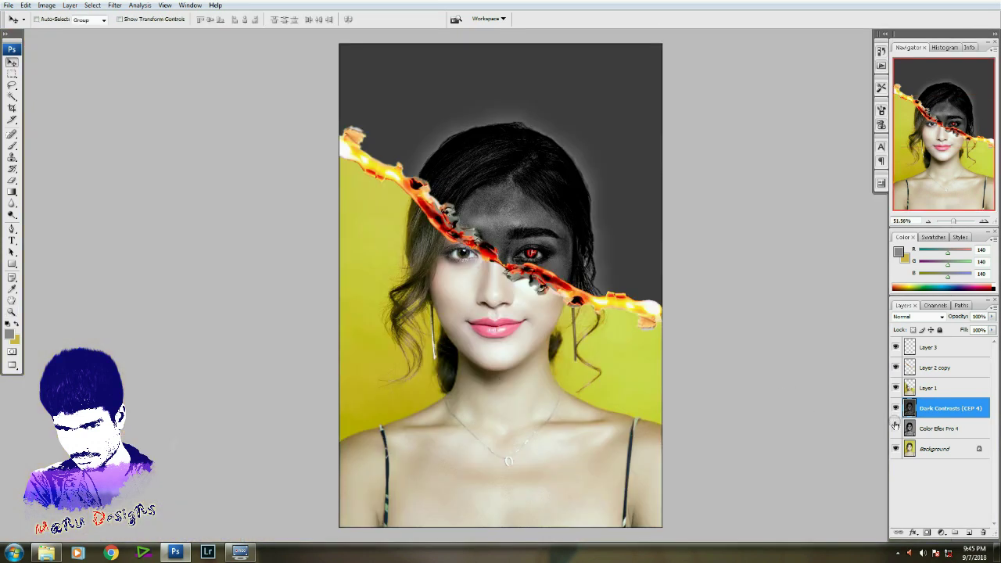
pyautogui.click(896, 408)
pyautogui.click(896, 407)
pyautogui.press('z')
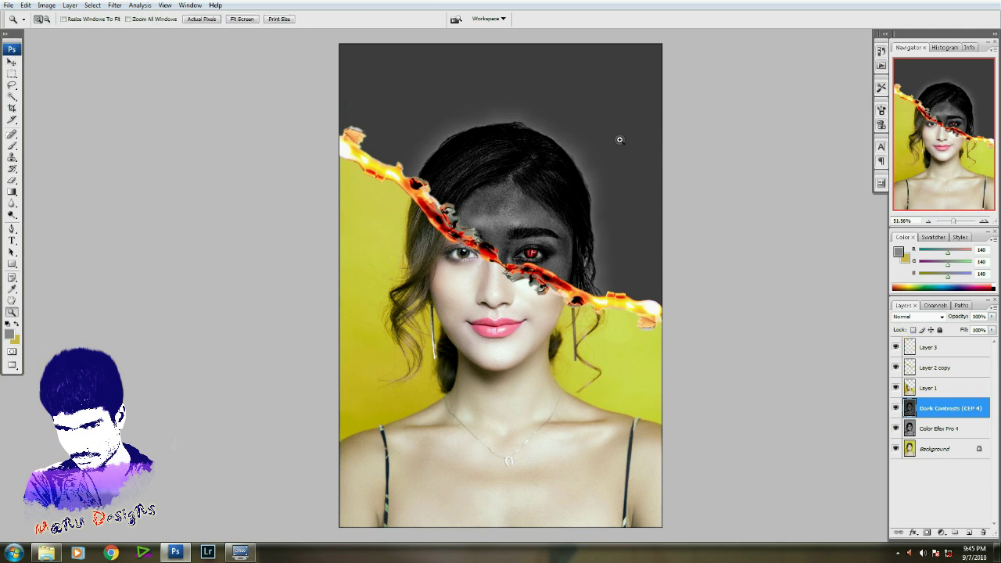
pyautogui.keyDown('alt'); pyautogui.click(620, 140); pyautogui.keyUp('alt')
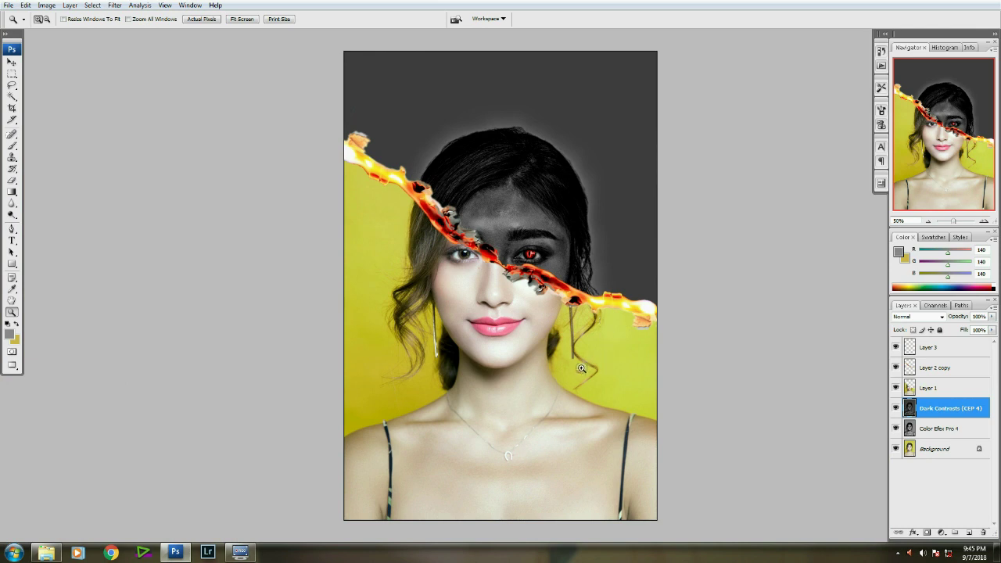
pyautogui.press('v')
pyautogui.rightClick(523, 393)
pyautogui.click(550, 396)
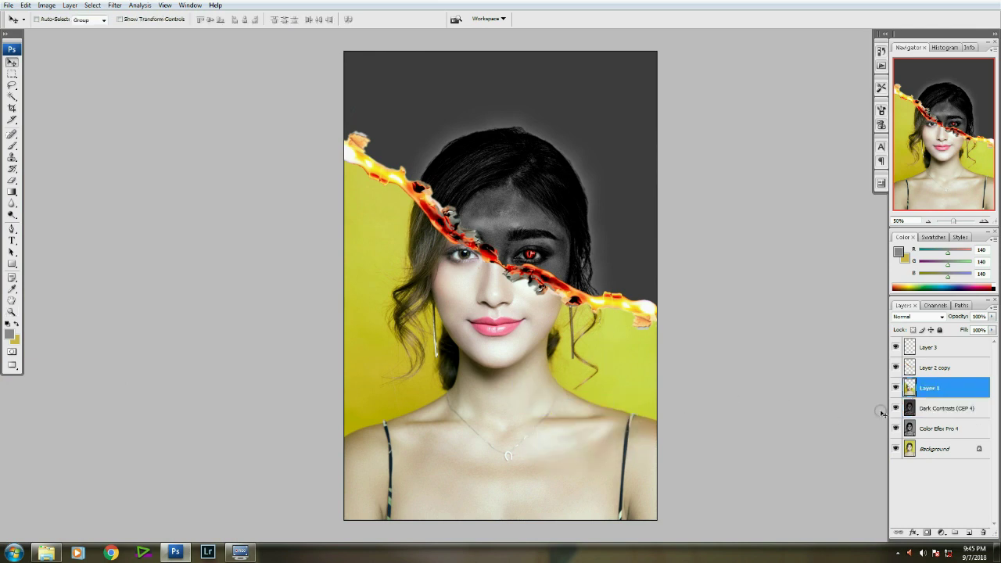